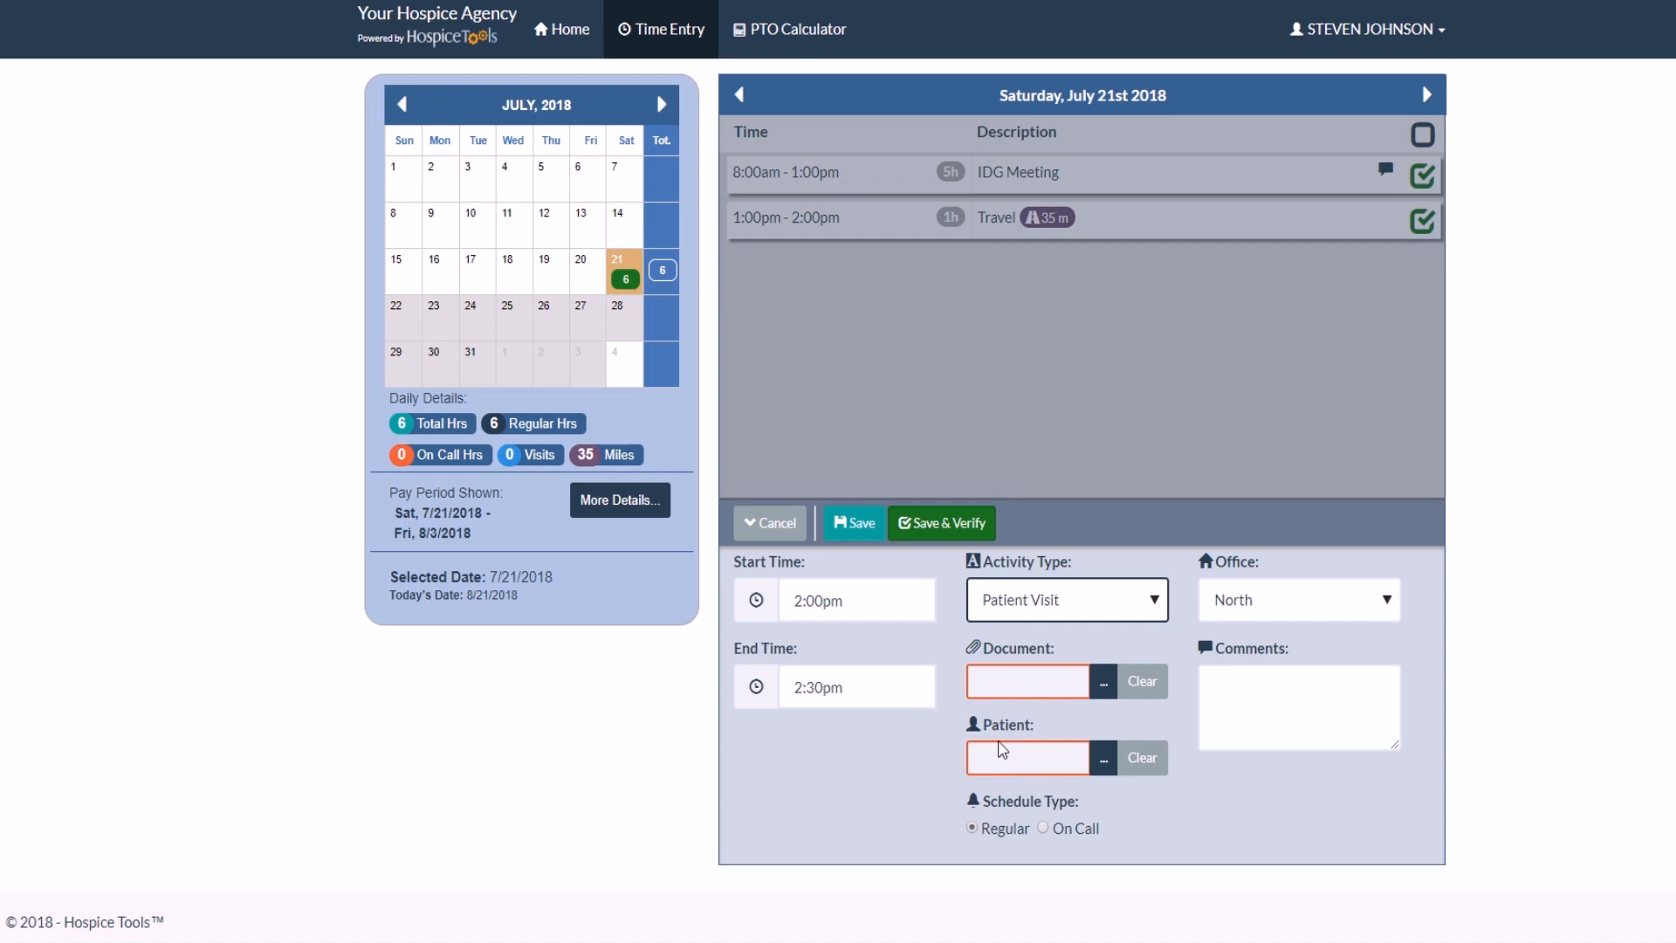
Step: Search the North office patient list by last name and assign the matching patient to the 2:00pm visit
left_click(1106, 767)
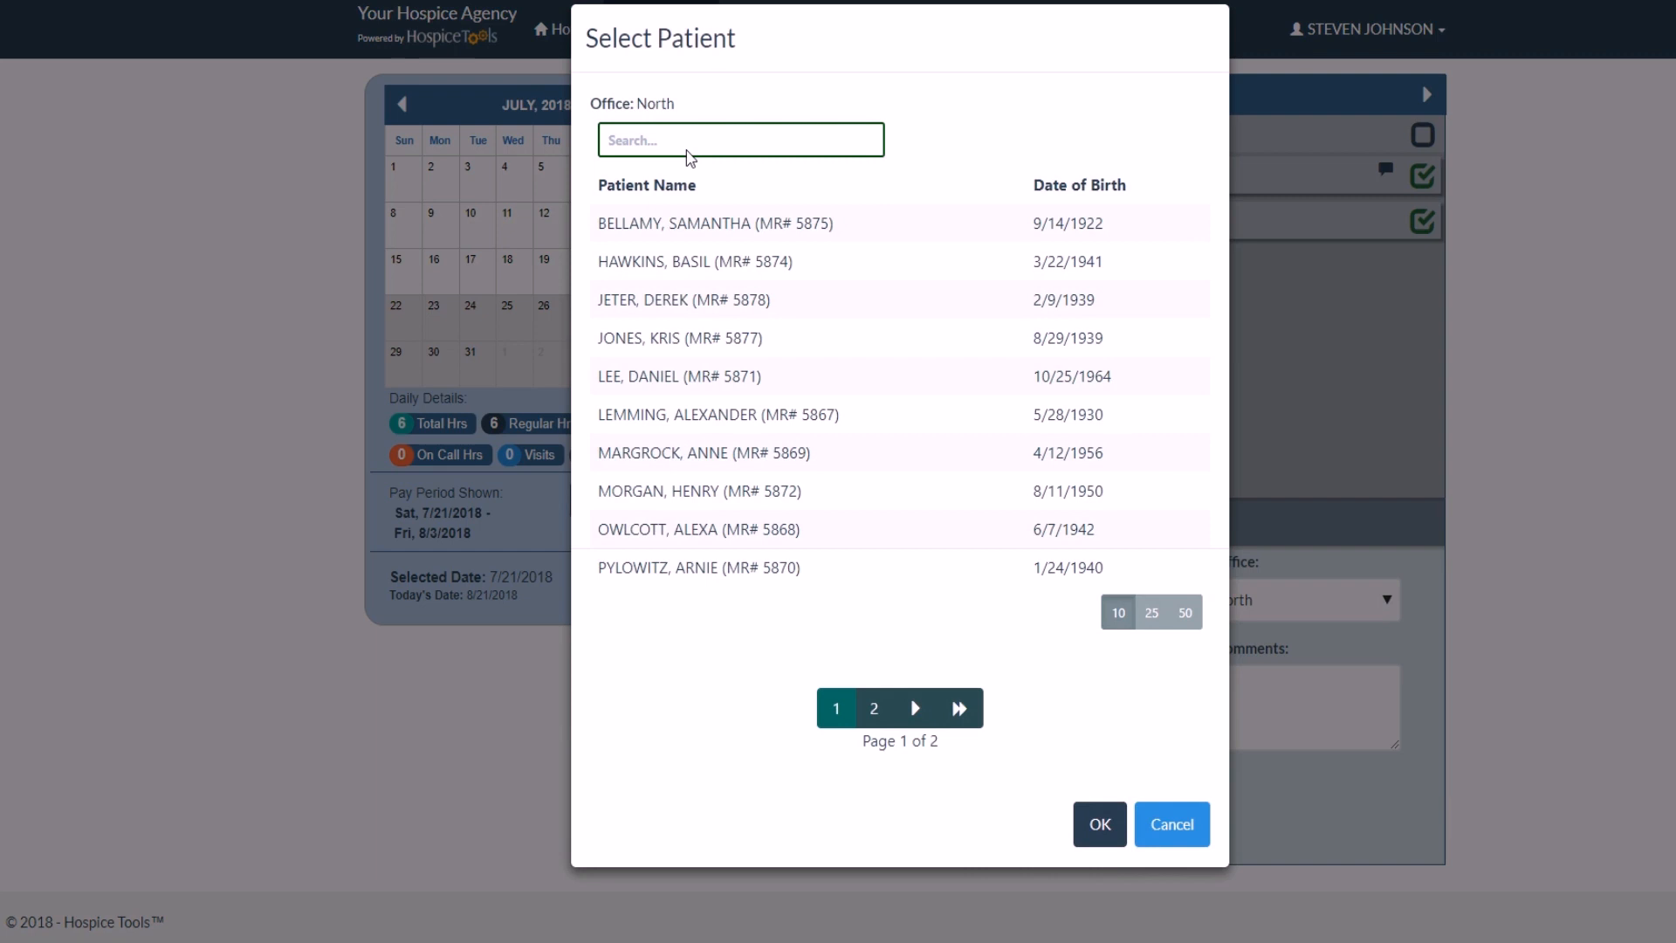
type("bell")
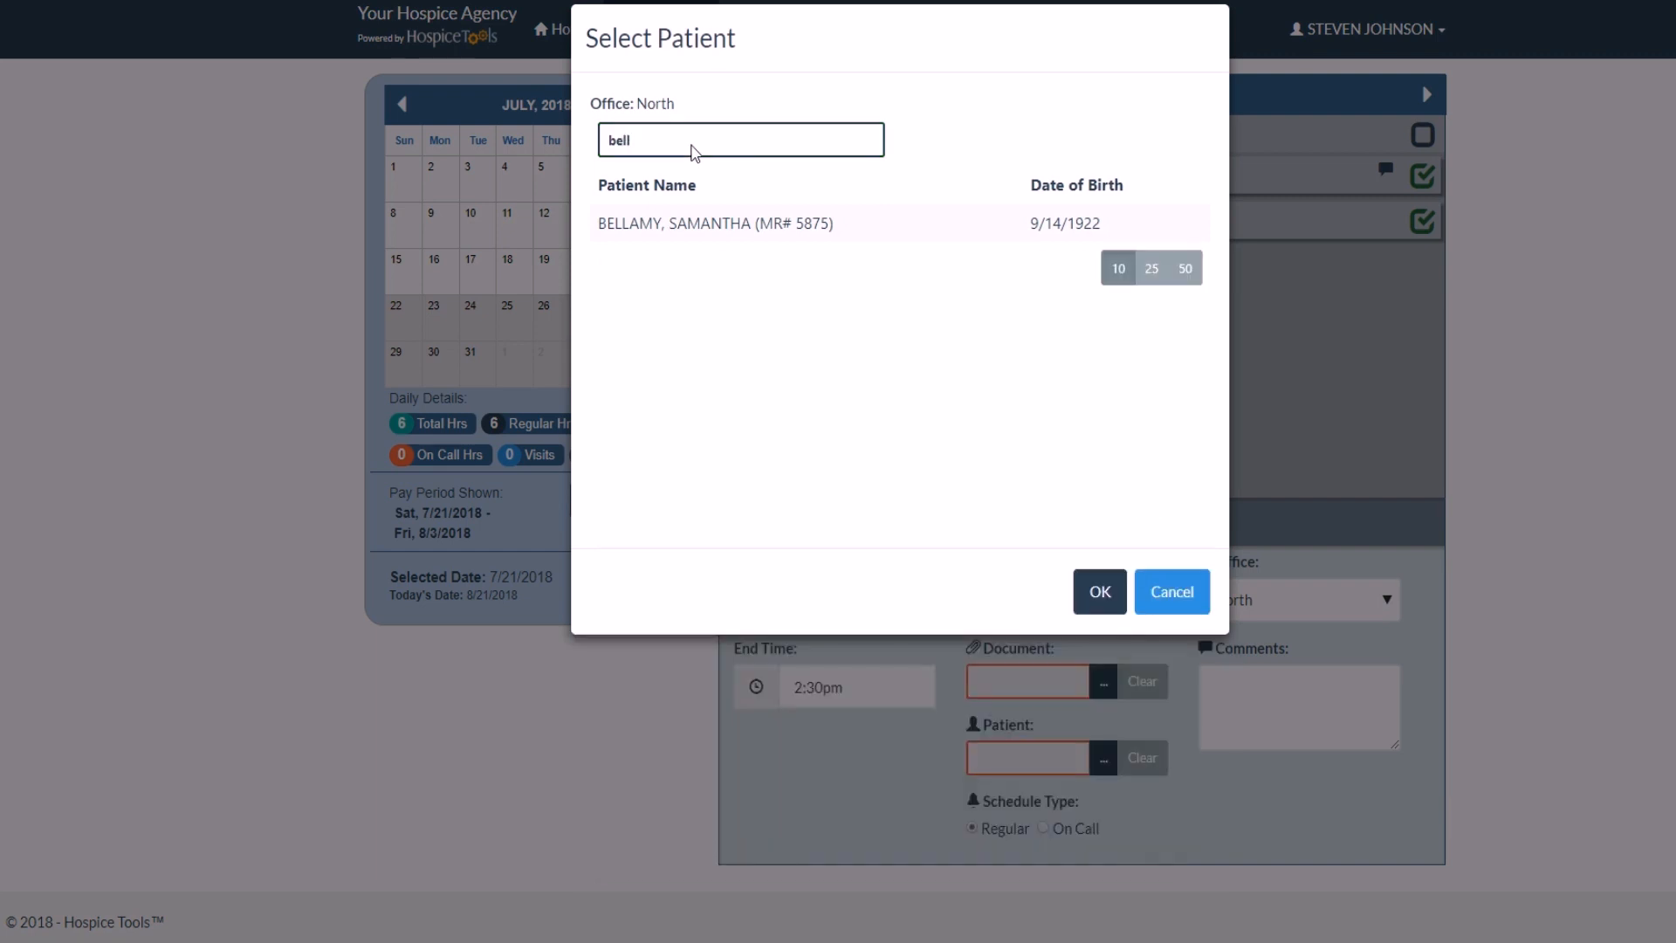
left_click(747, 232)
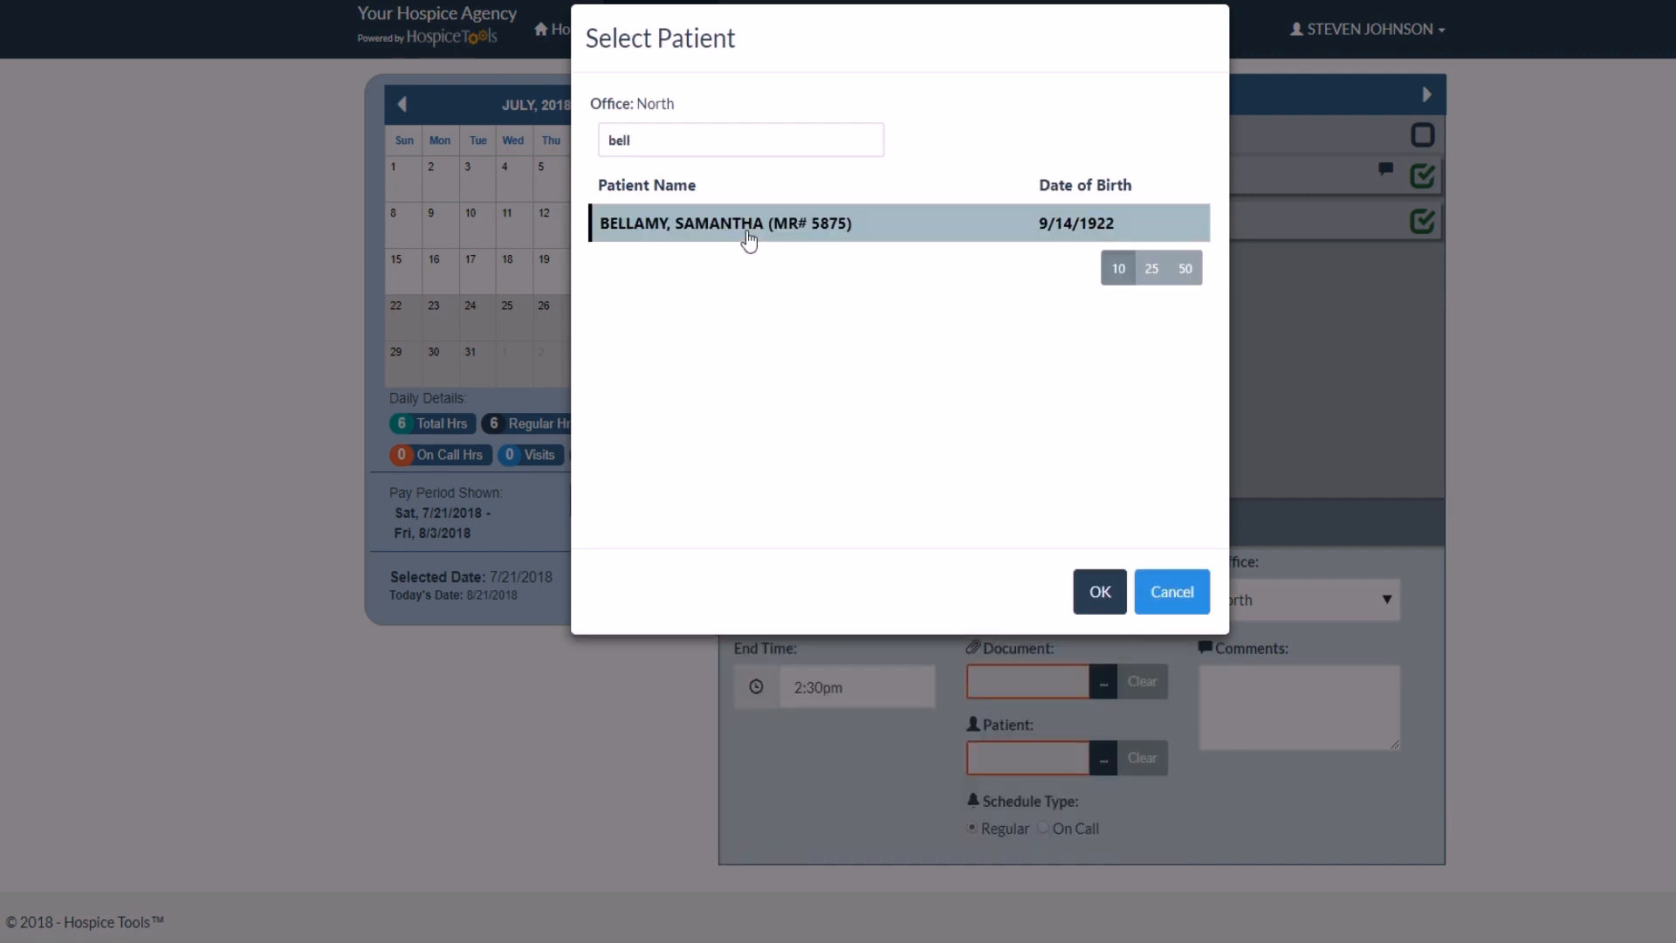
left_click(1097, 591)
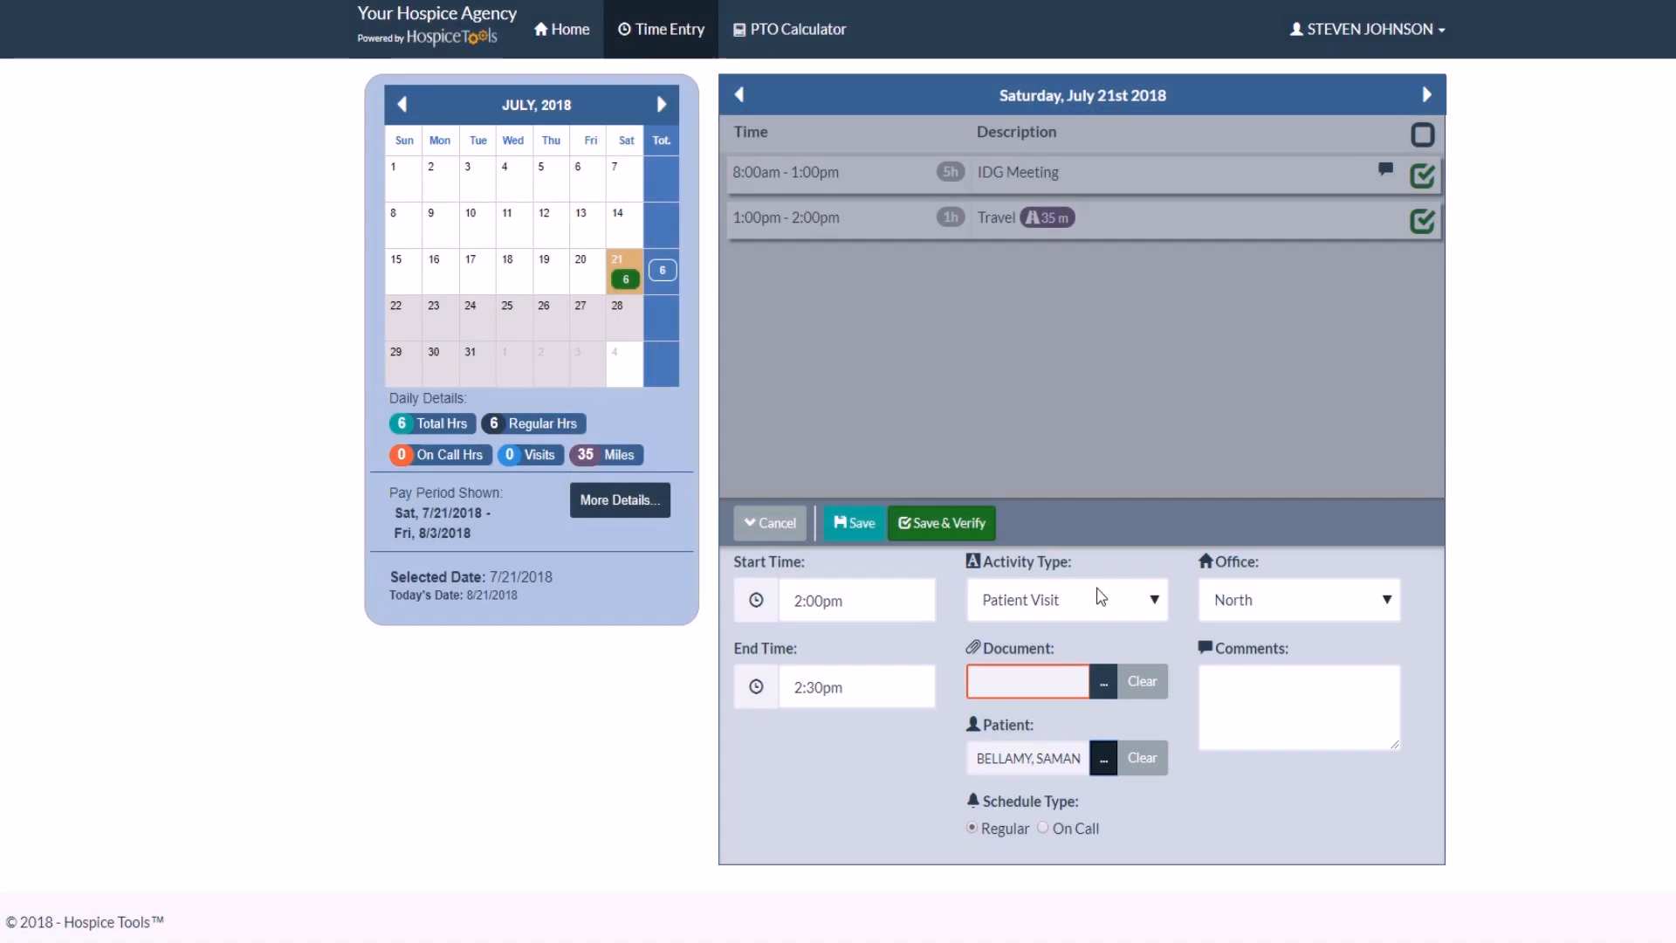
Step: Attach the 2:00pm - 2:30pm Nurse Progress Note and set the schedule type to On Call, saving and verifying the visit
left_click(1103, 686)
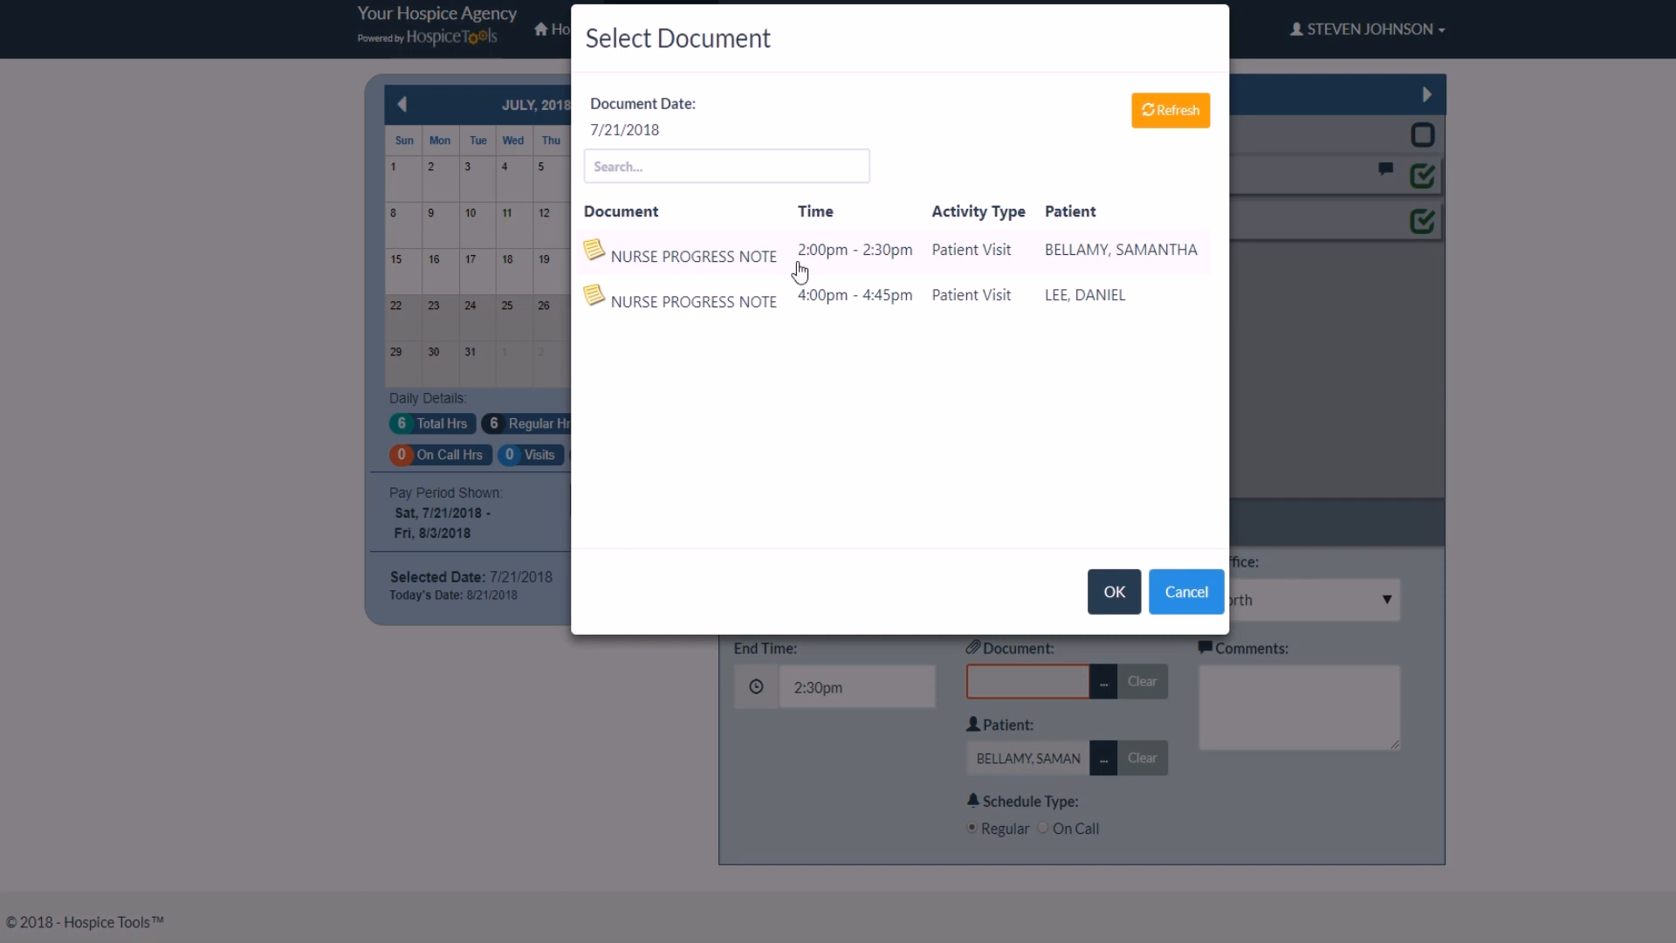
left_click(753, 260)
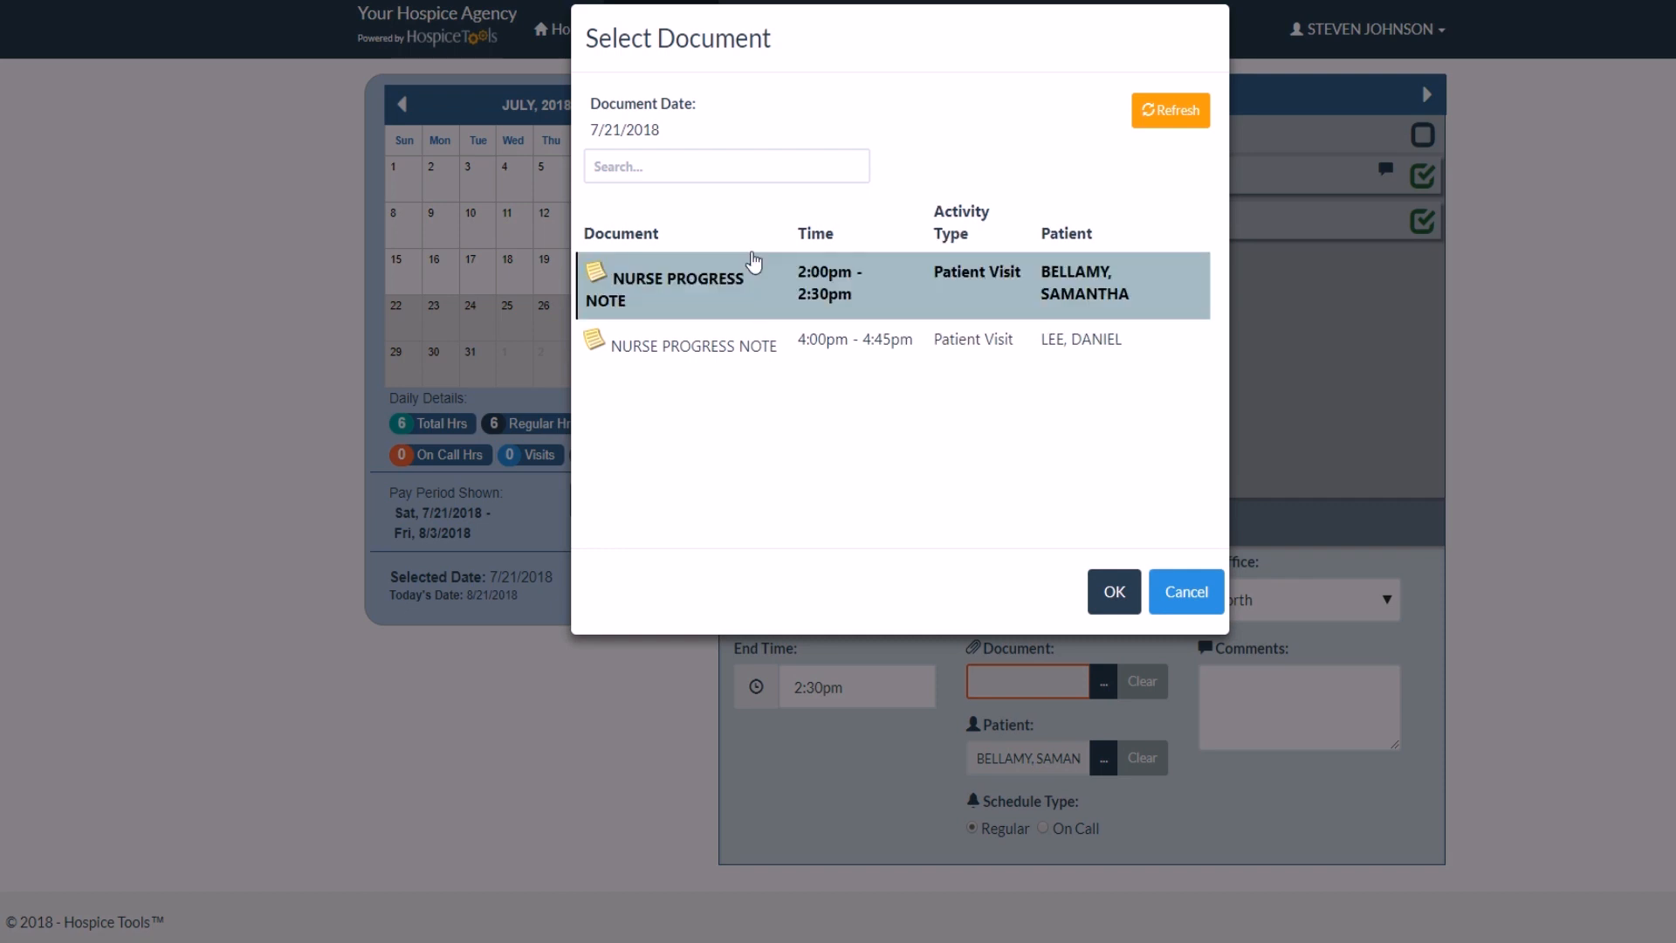
left_click(1110, 597)
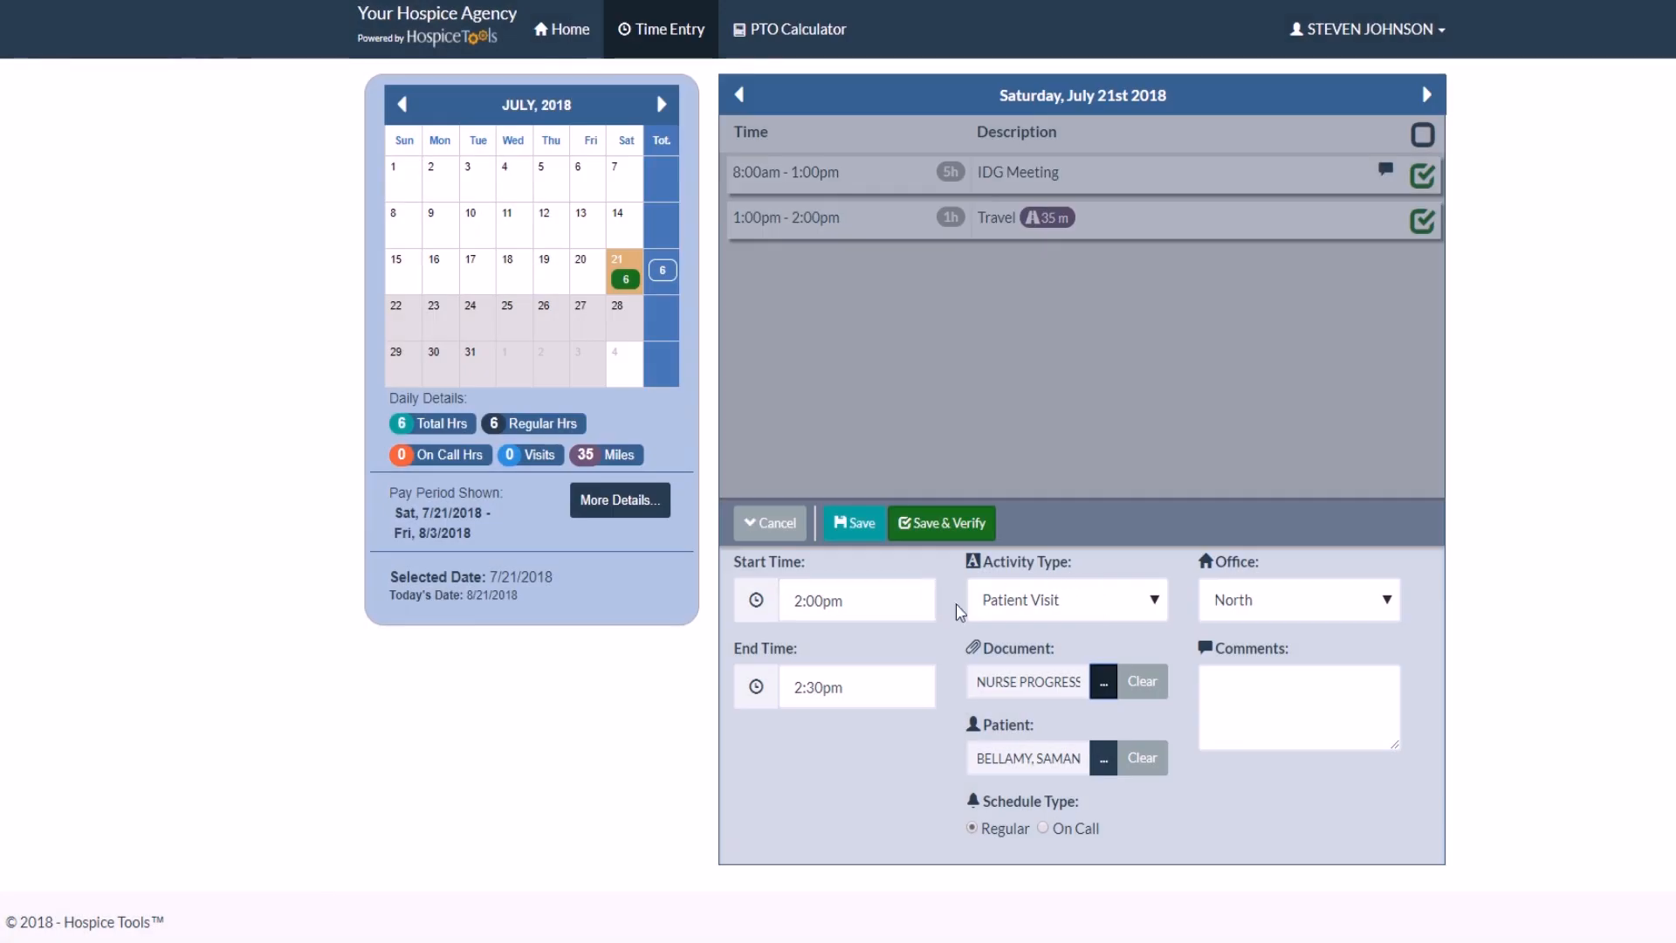
left_click(1044, 828)
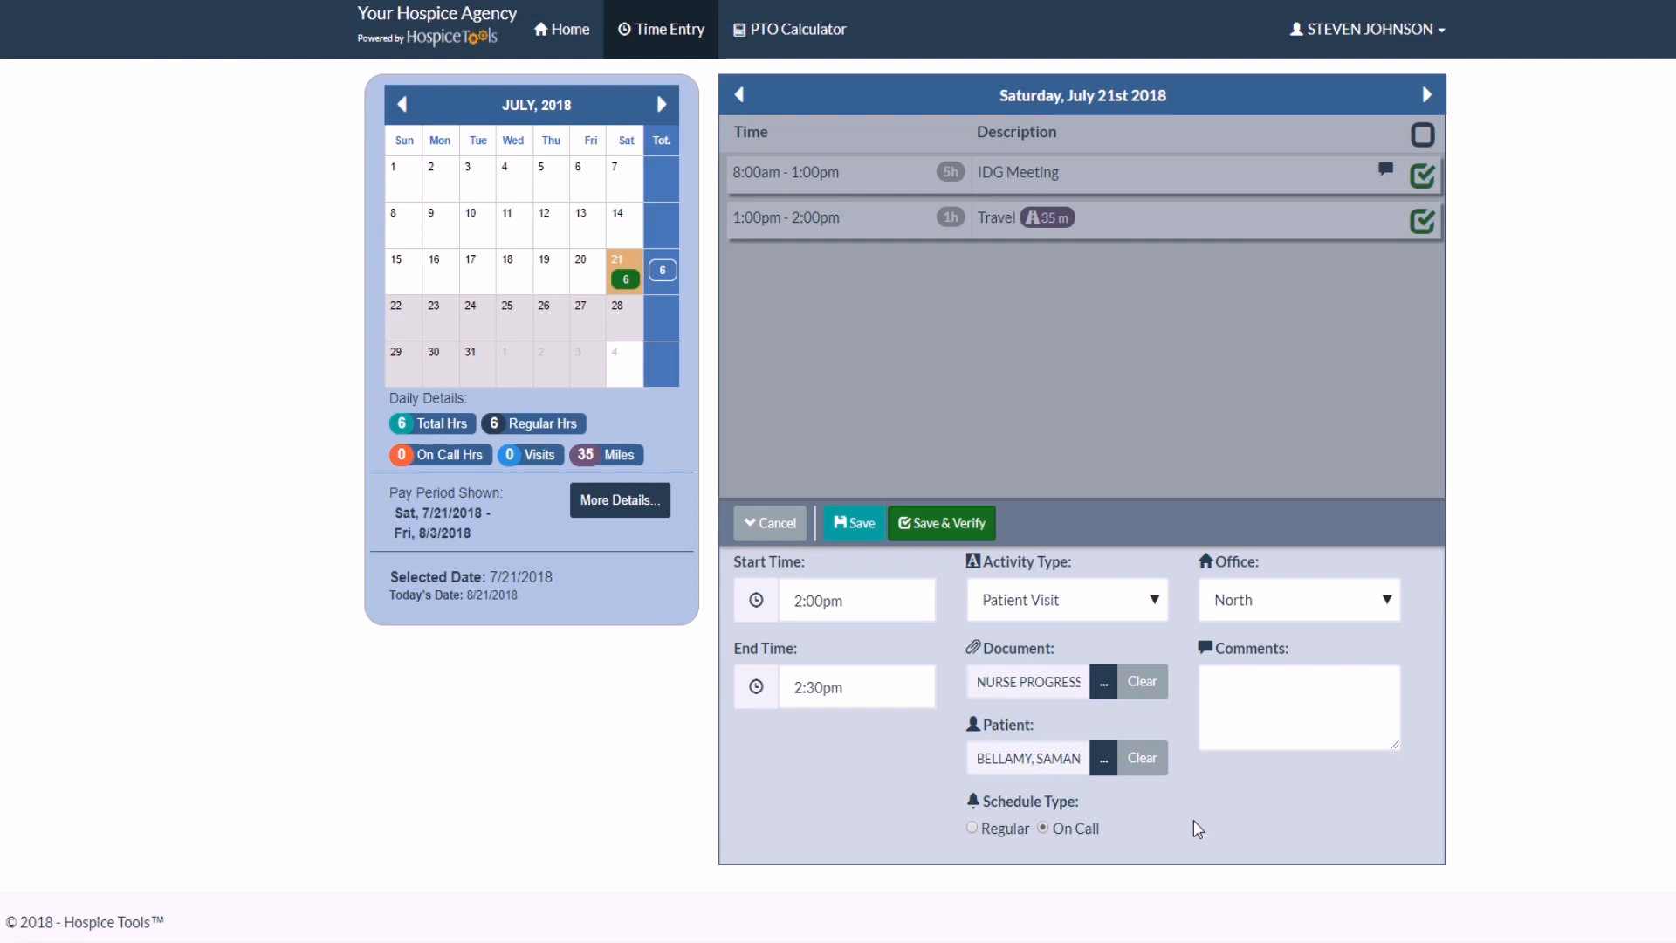
left_click(936, 524)
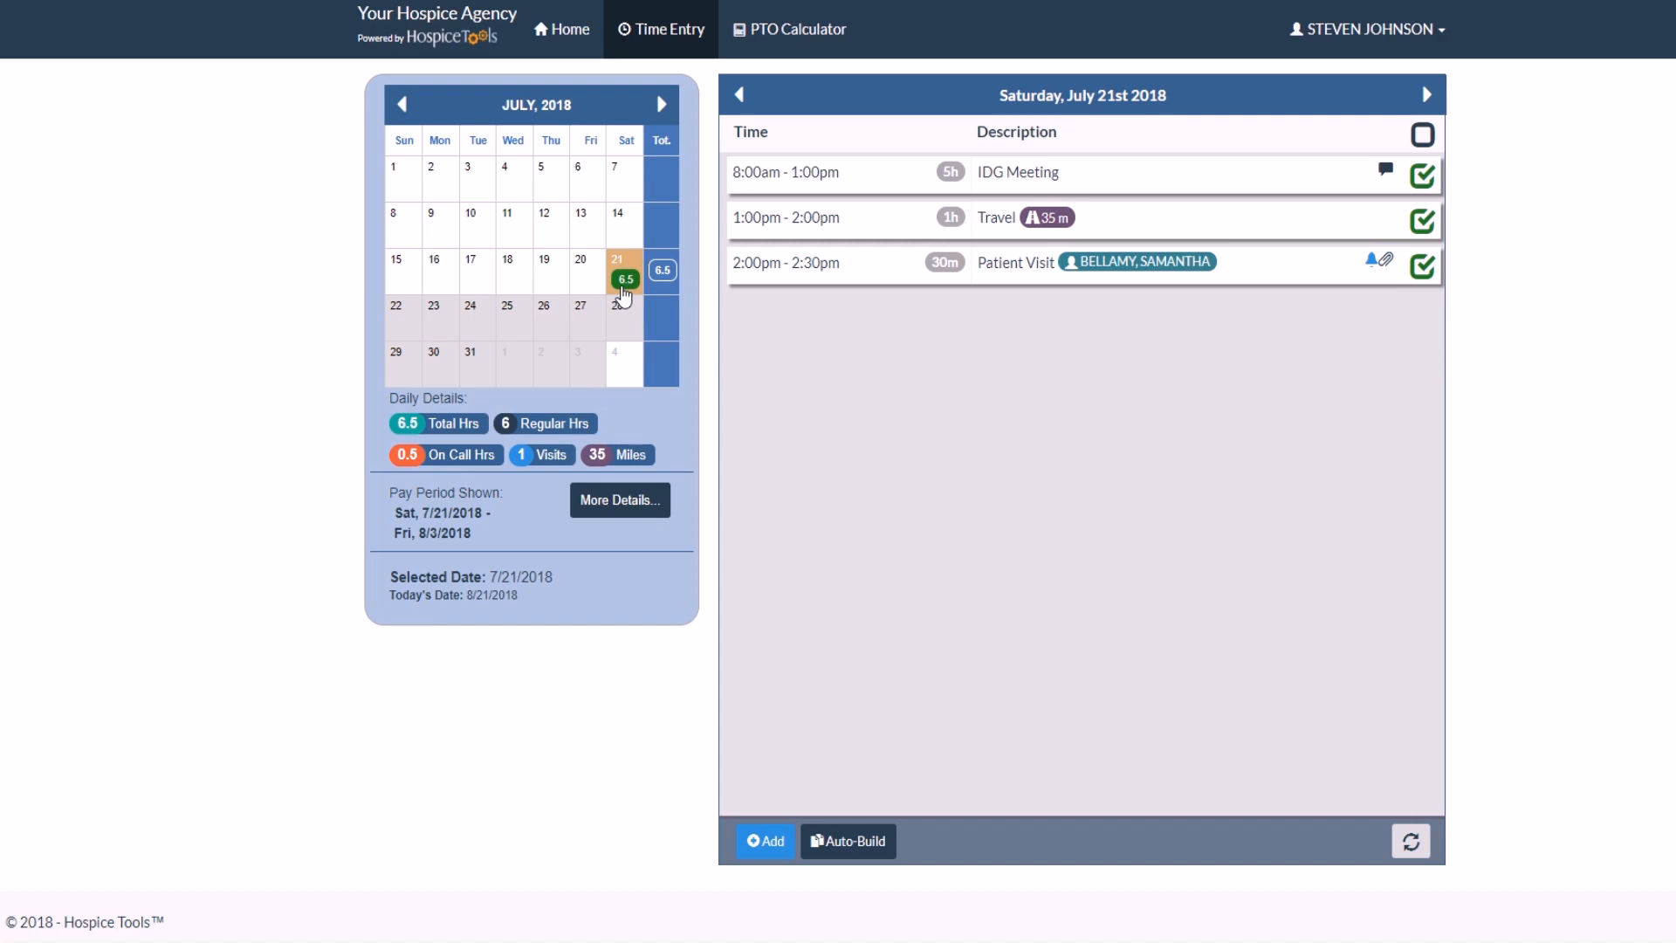
Step: Add a new time entry for July 21st running from 2:30pm to 4:00pm
left_click(761, 843)
left_click(825, 599)
type("2:30pm")
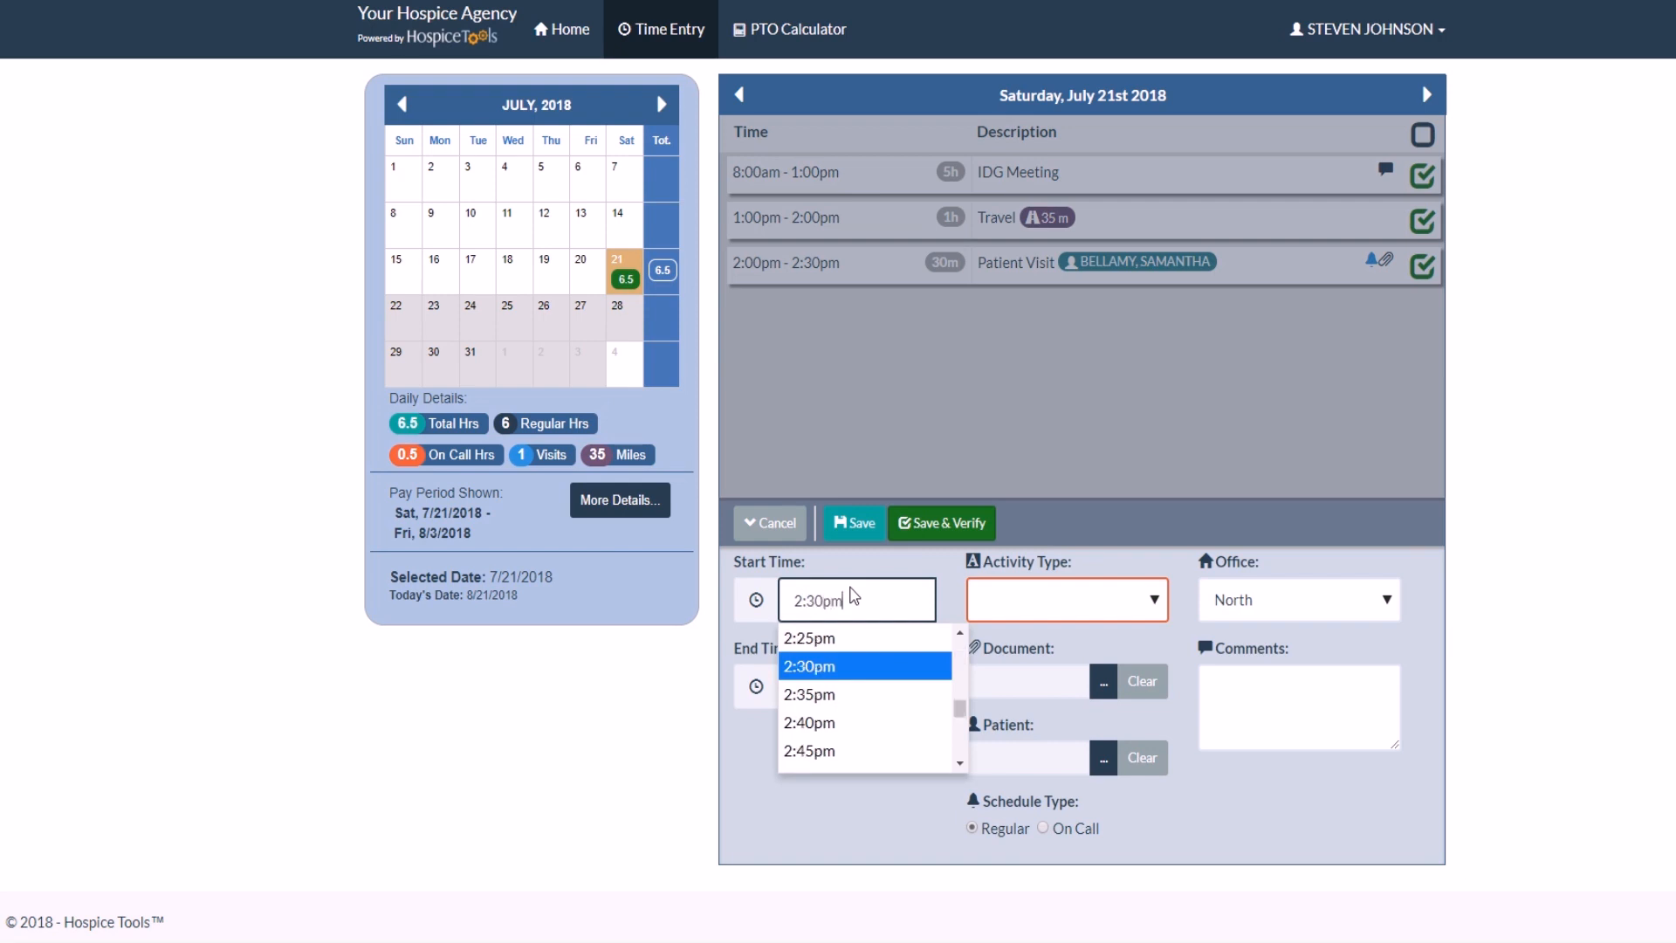
key("Tab")
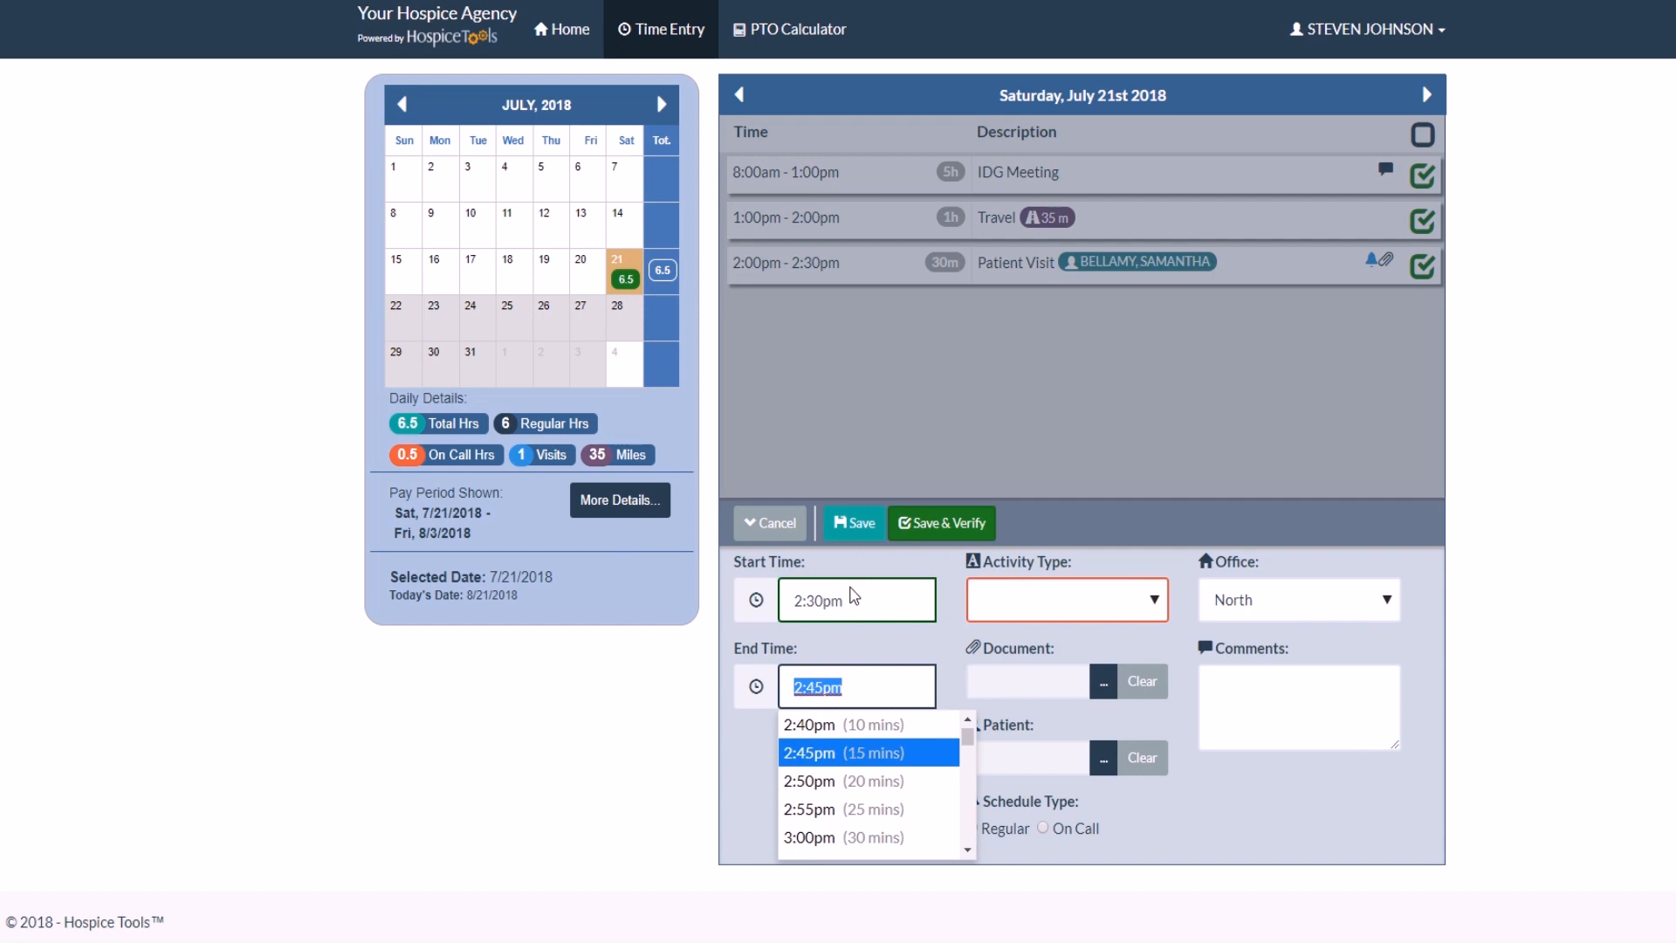
type("400")
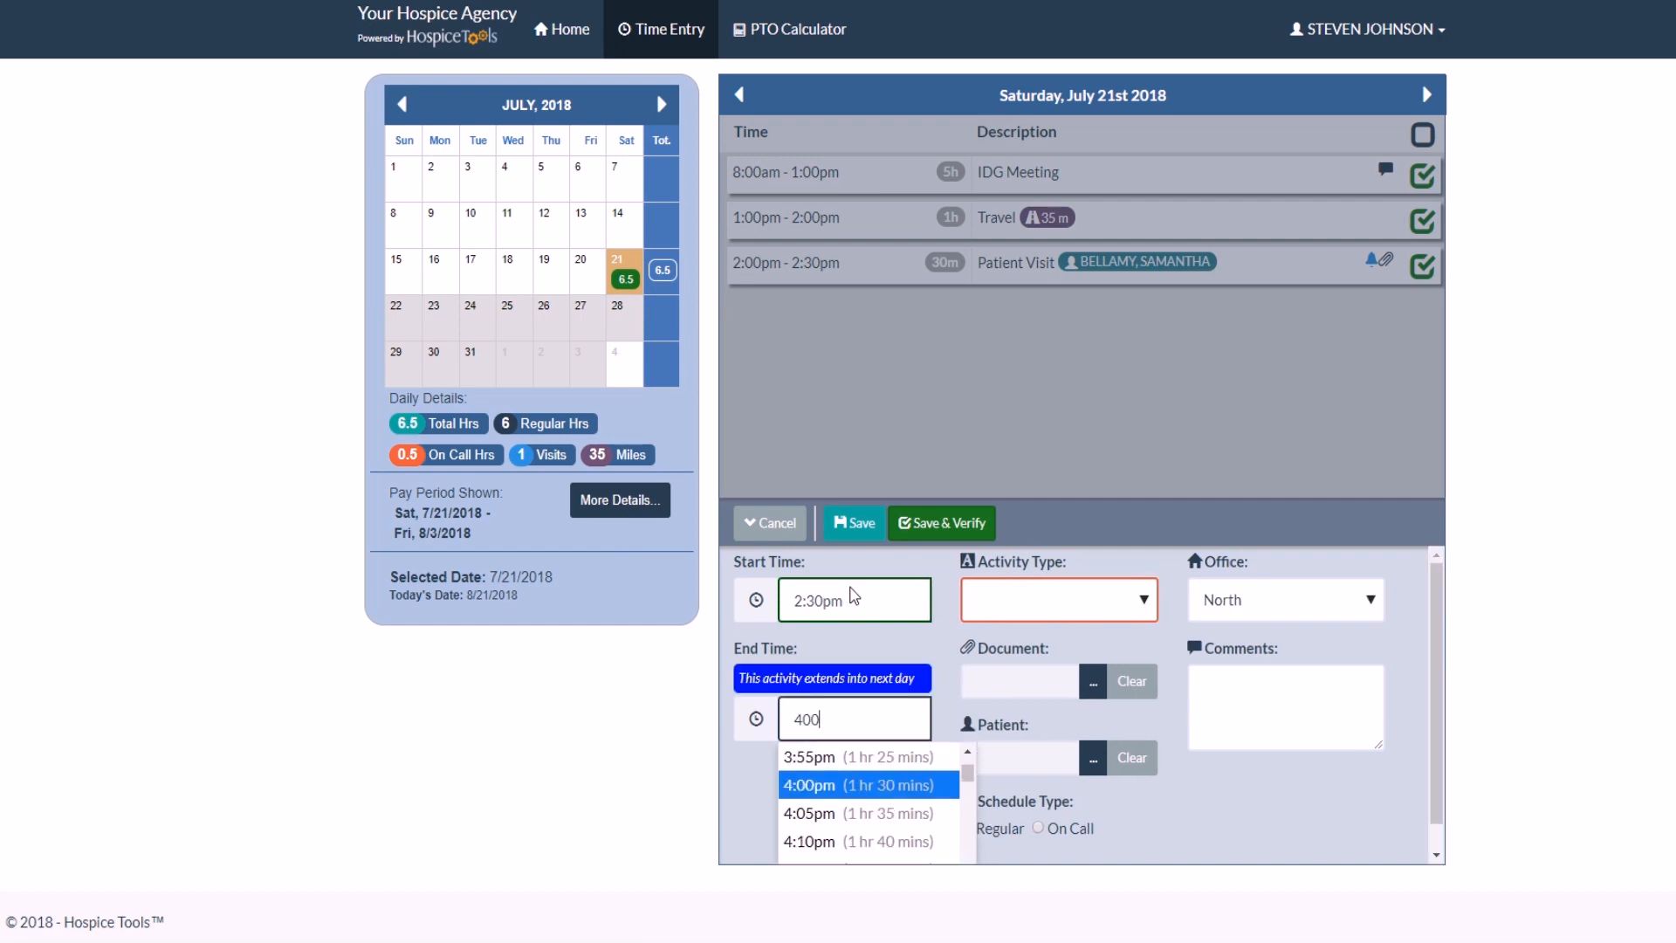
left_click(838, 785)
Step: Set the activity type of the 2:30pm entry to Travel
left_click(1070, 596)
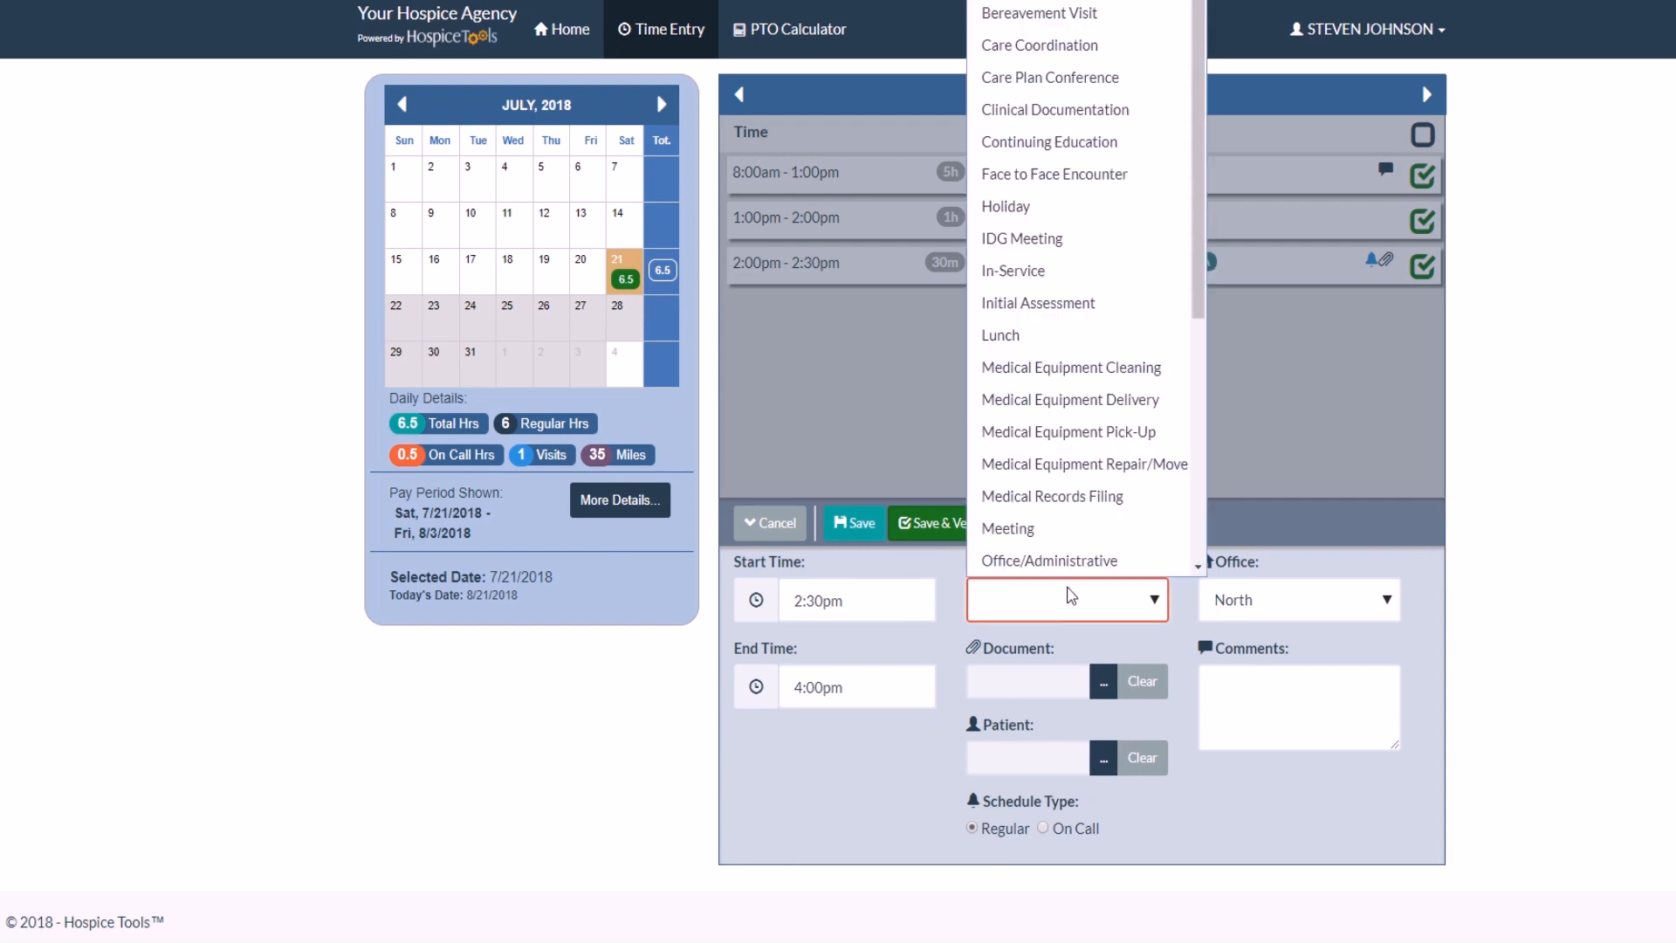
scroll(1151, 463, "down", 2)
scroll(1150, 464, "down", 2)
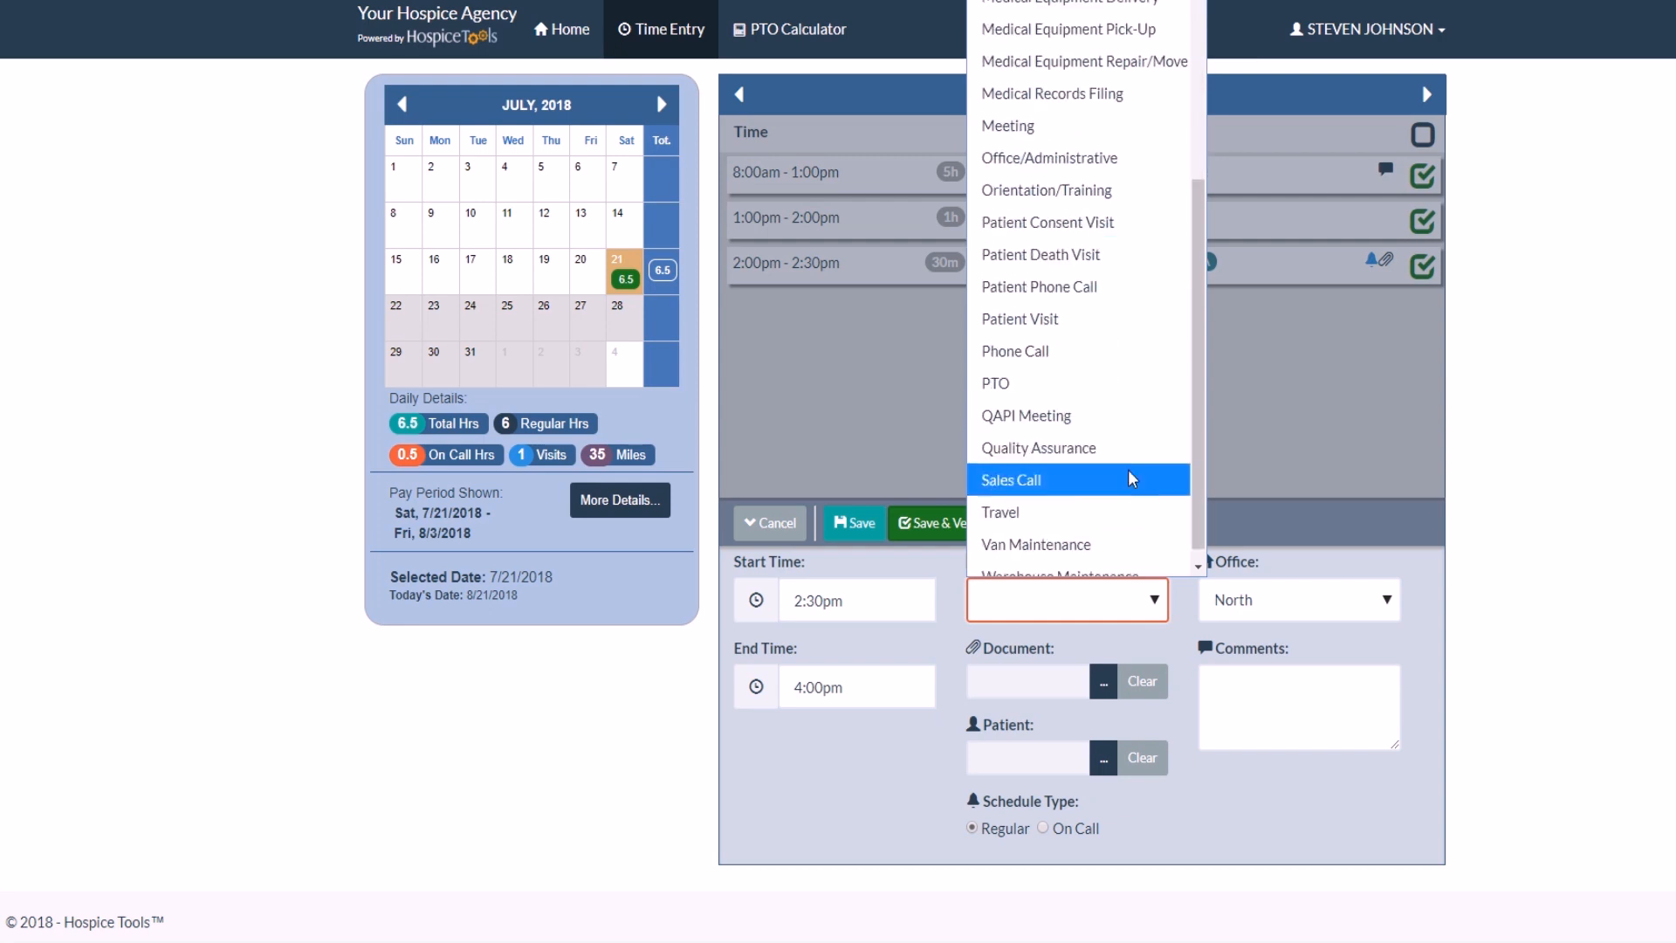
left_click(1088, 506)
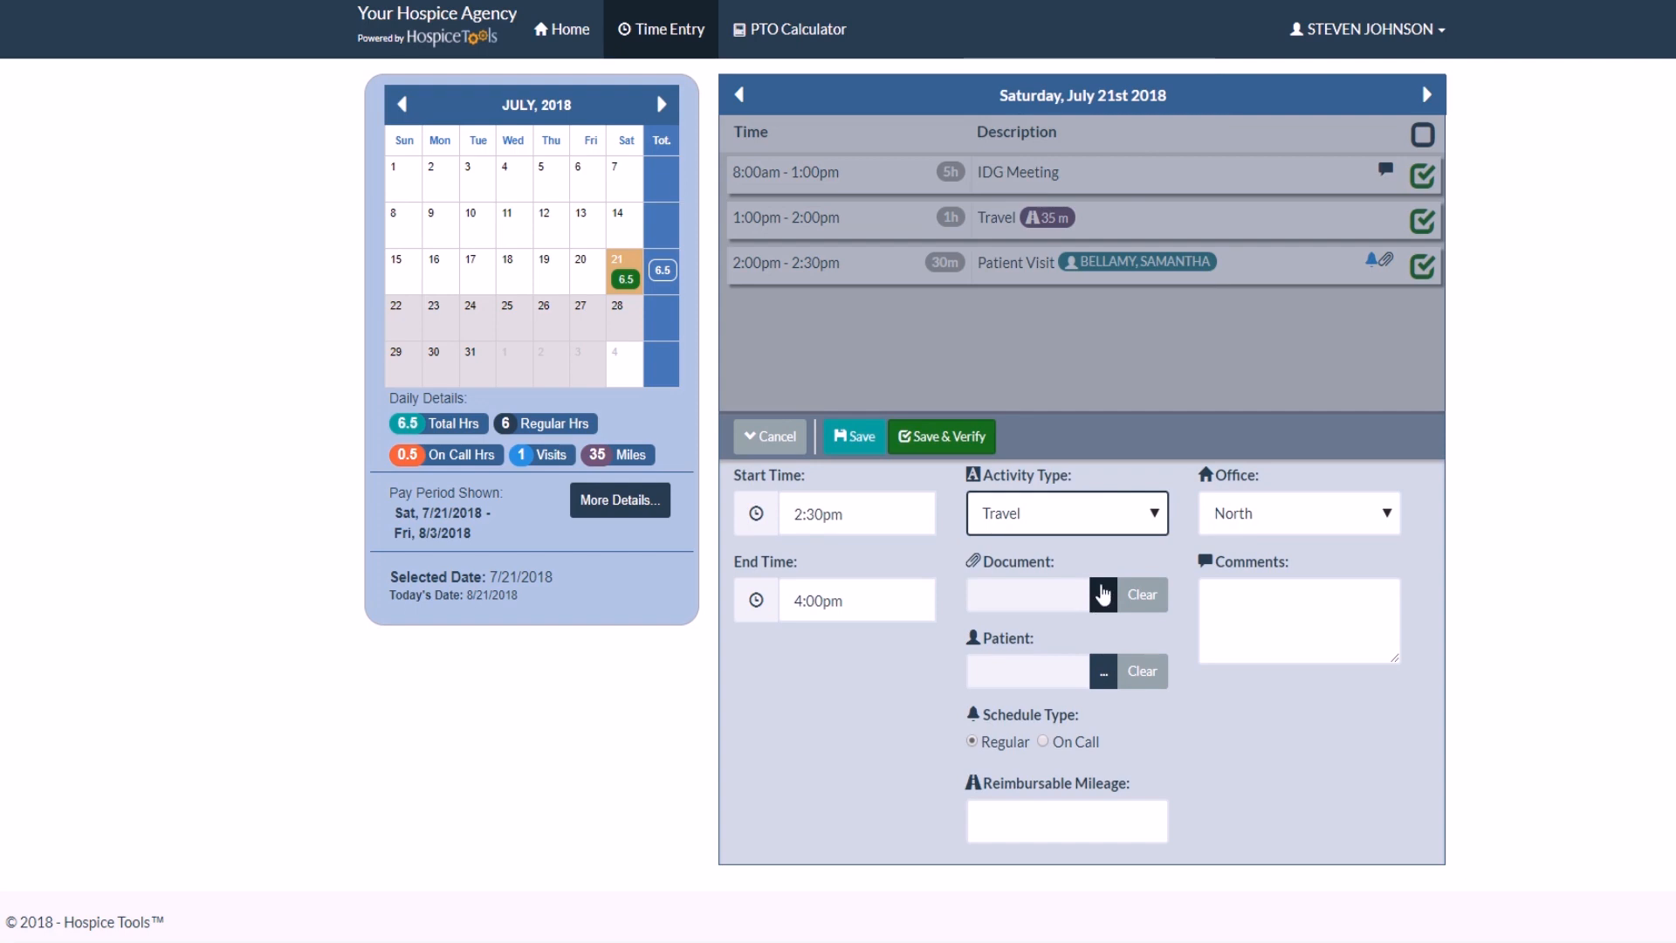
Step: Enter 50 as the reimbursable mileage, then save and verify the travel entry
left_click(1065, 683)
left_click(1037, 830)
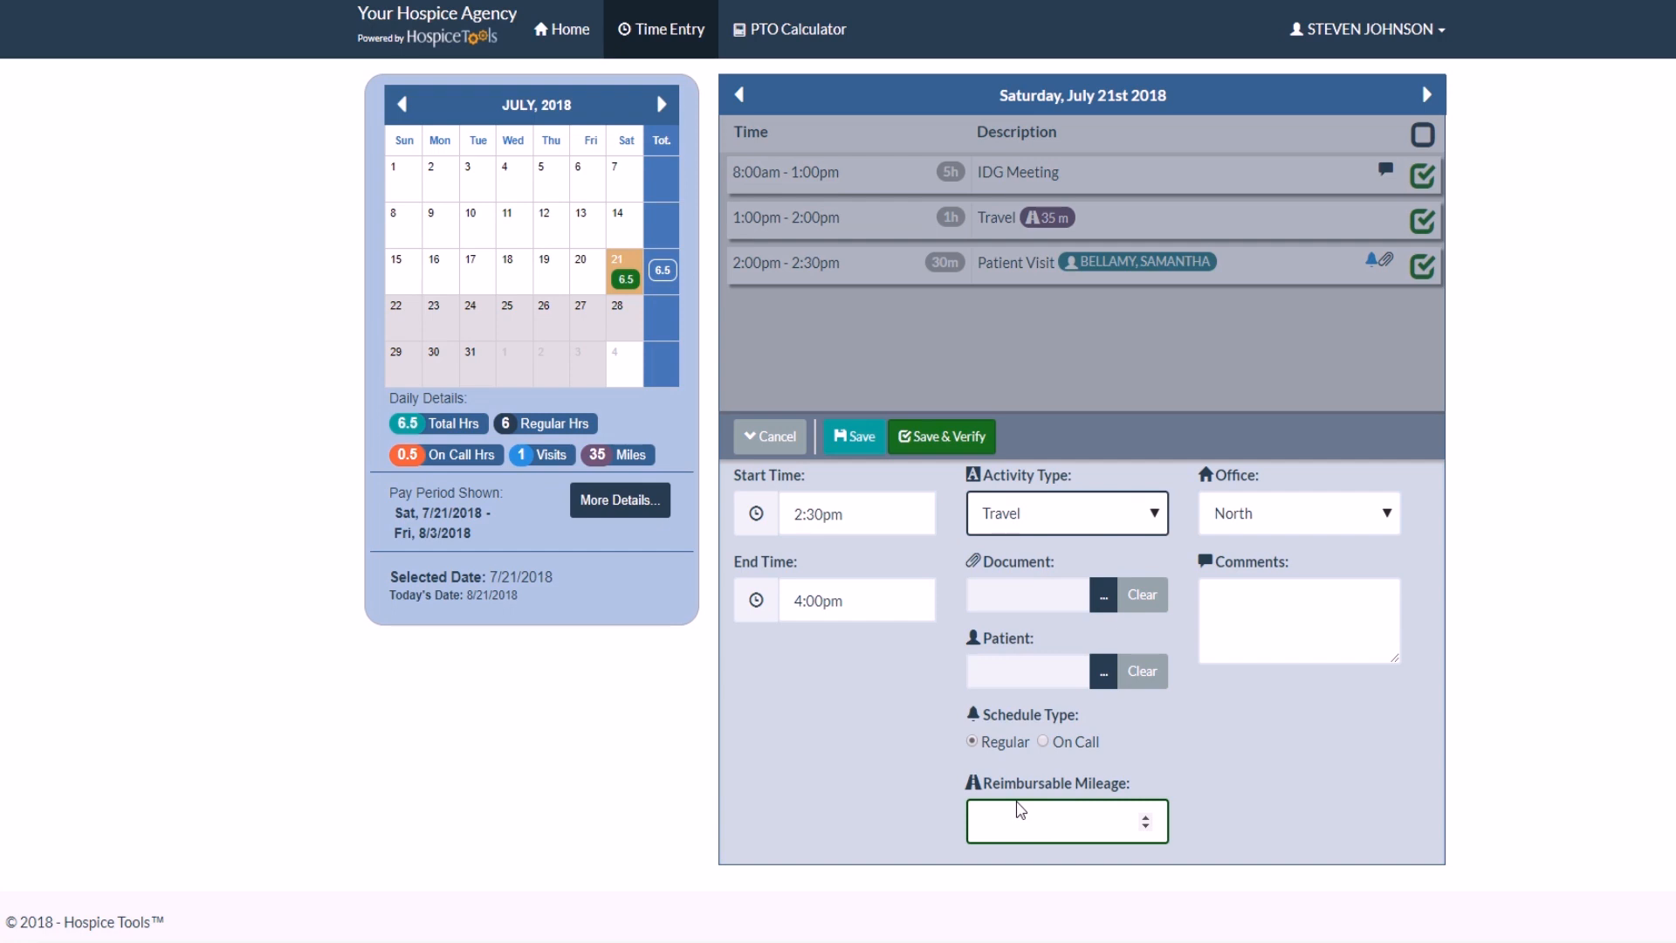
left_click(1012, 822)
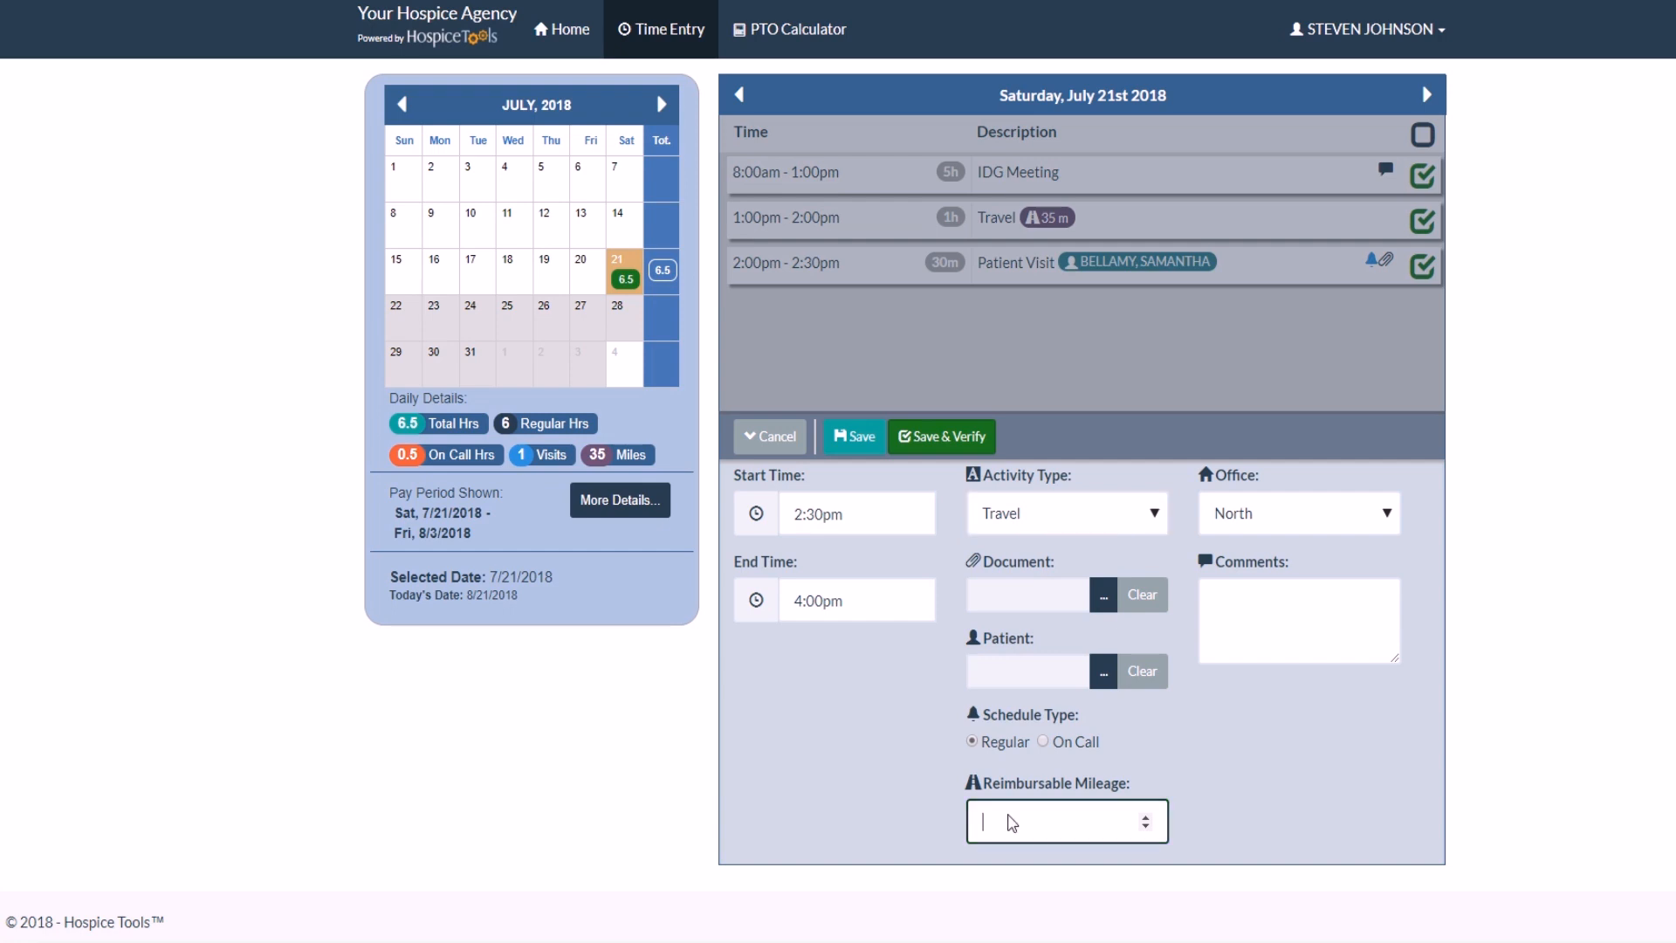
type("50")
left_click(928, 439)
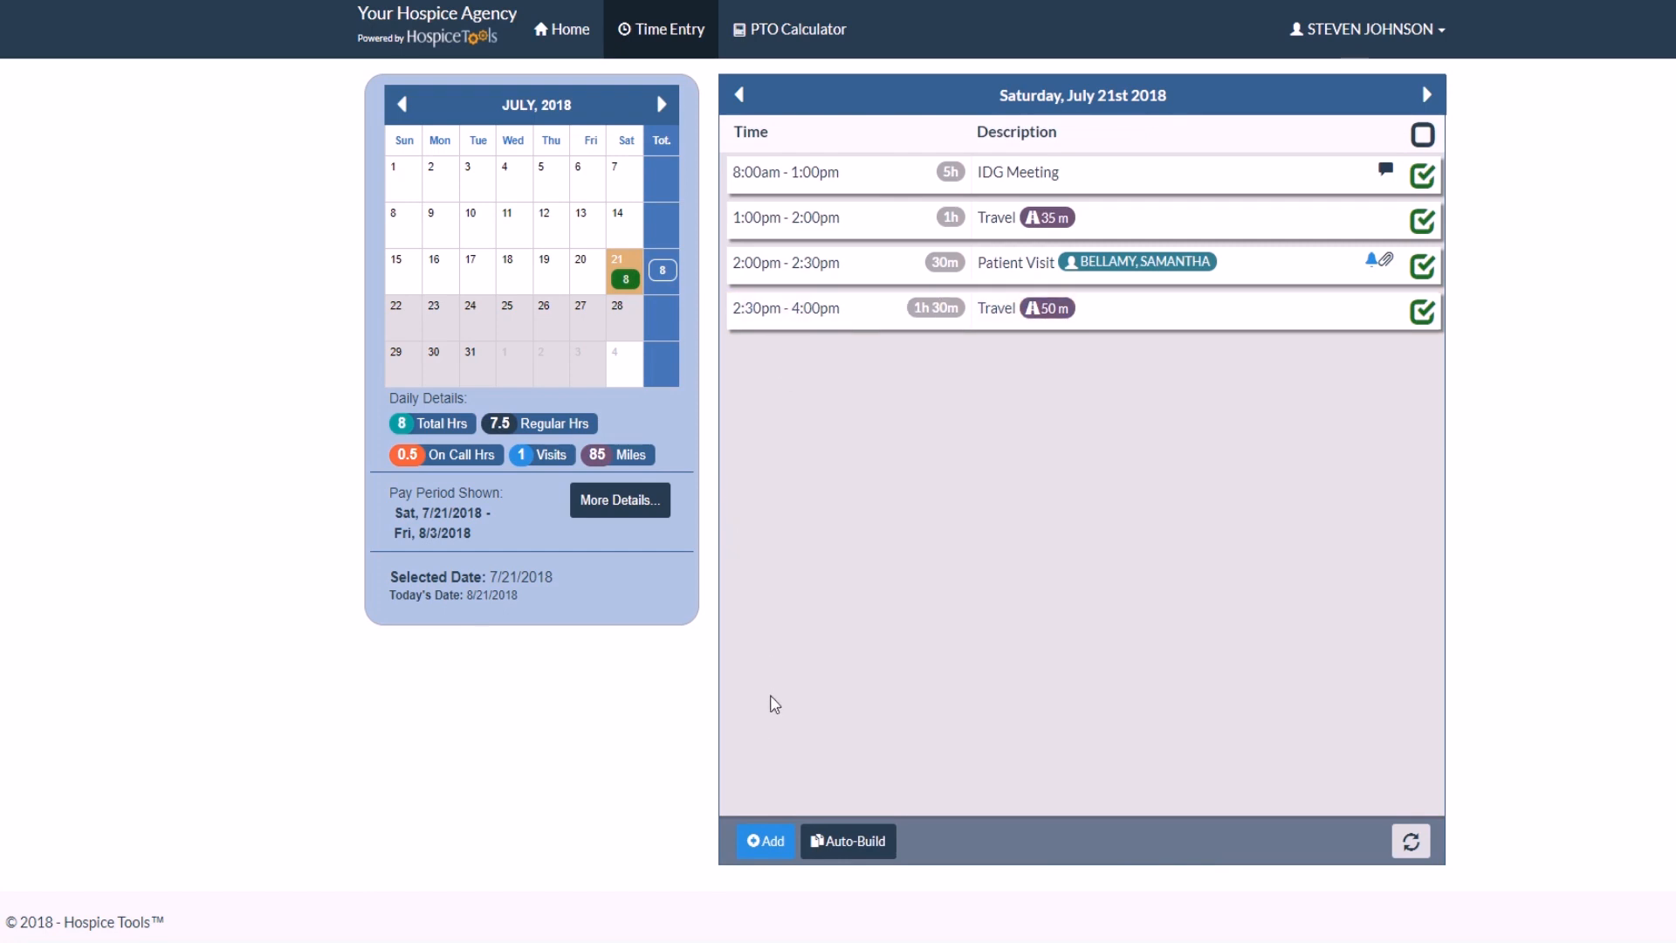
Step: Add another time entry for July 21st running from 4:00pm to 4:45pm
left_click(765, 840)
left_click(805, 608)
type("4:00")
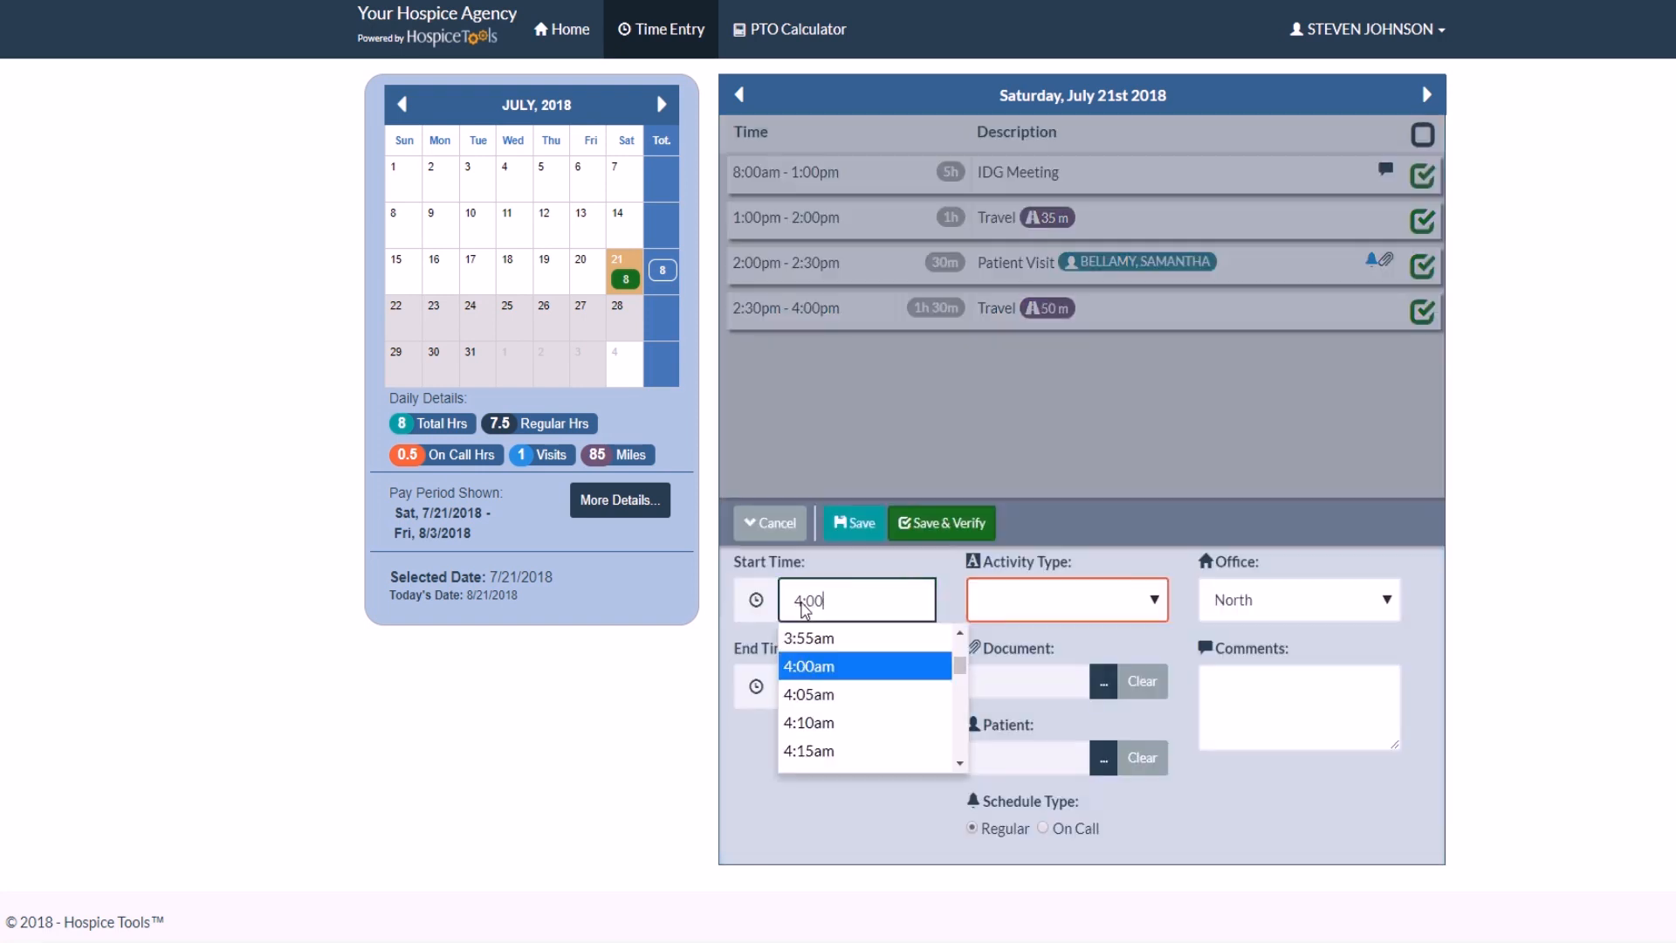
type("p")
key("Tab")
left_click(931, 841)
Step: Set the activity type of the 4:00pm entry to Patient Visit
left_click(1053, 572)
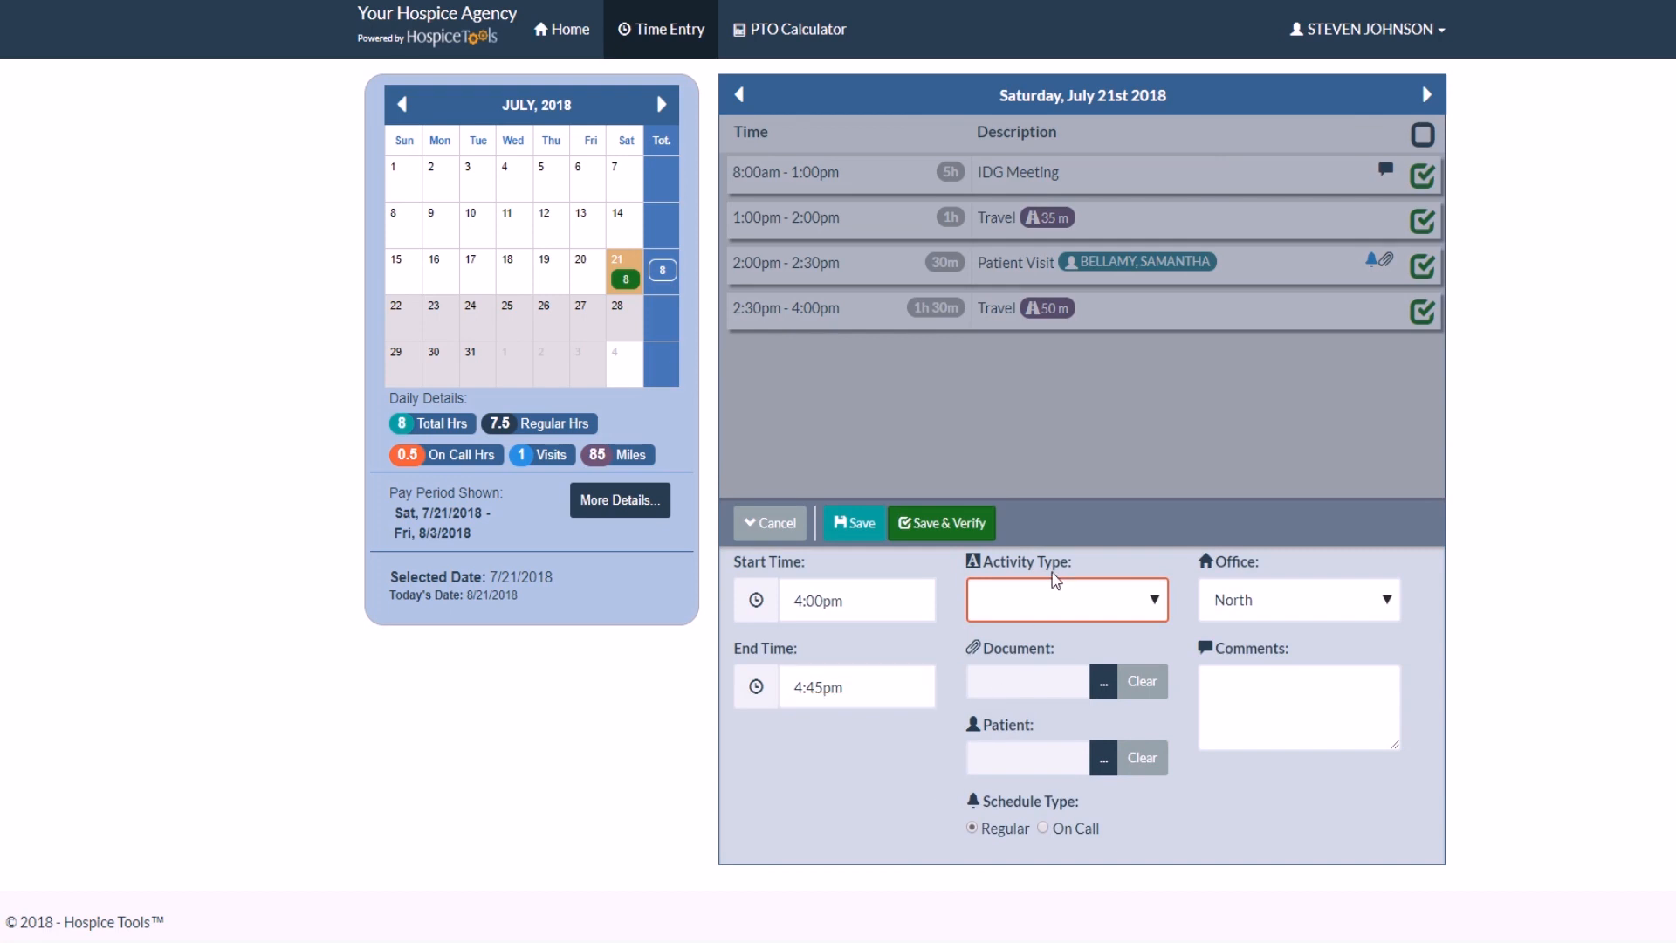
left_click(1048, 604)
scroll(1030, 349, "down", 3)
left_click(1030, 316)
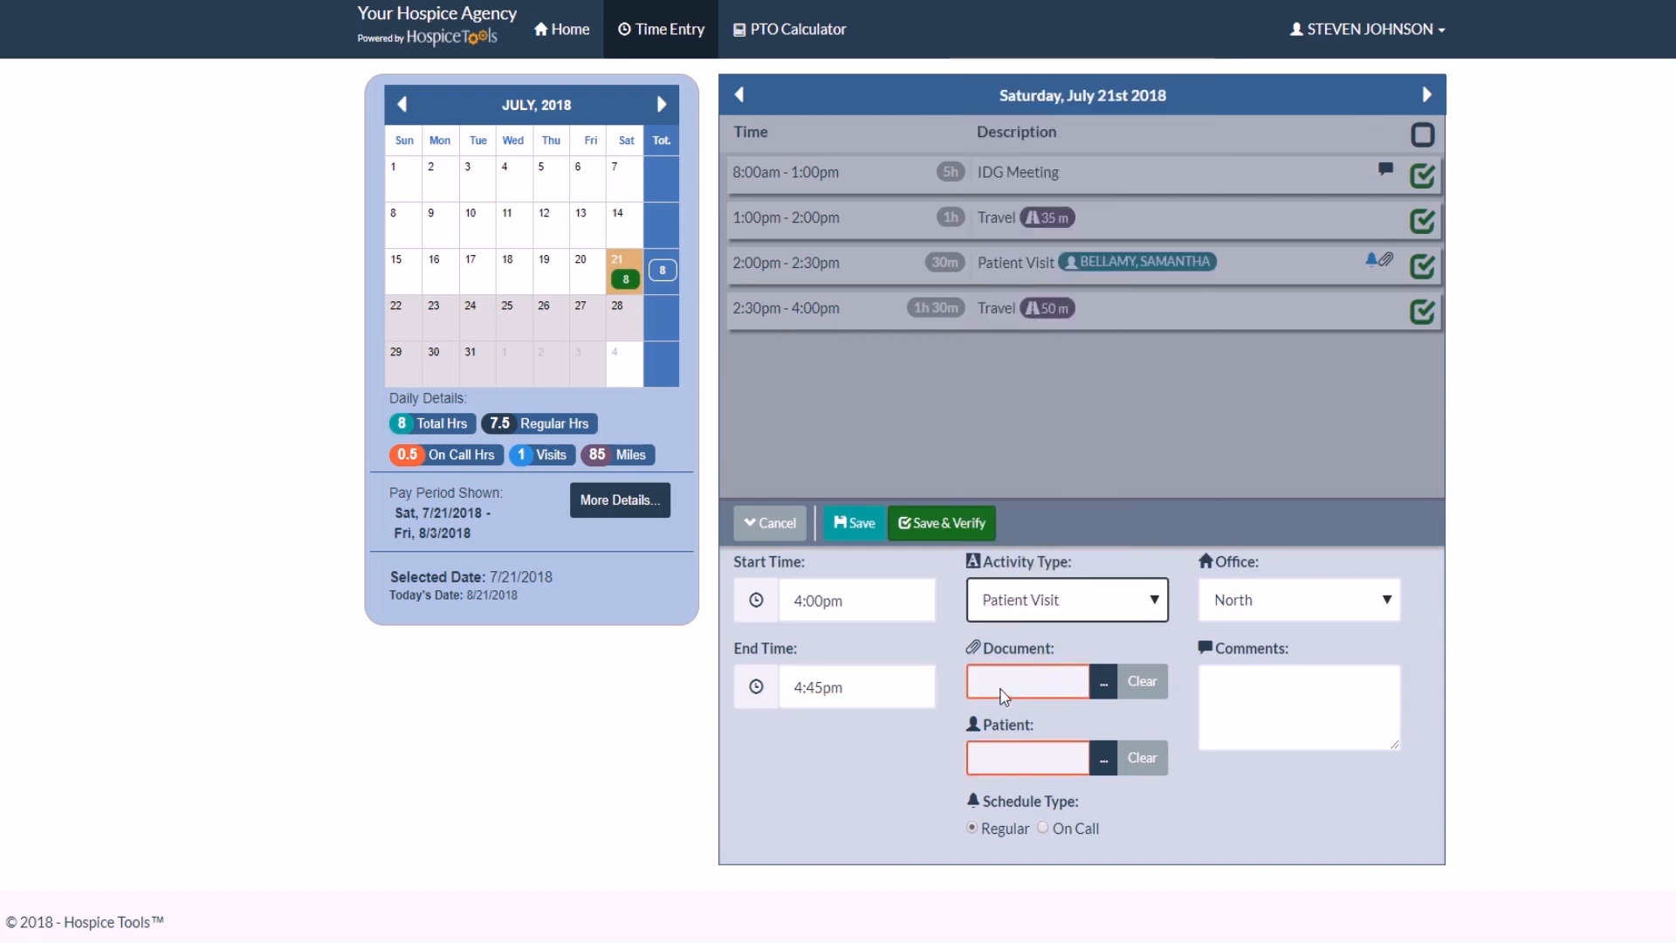
Step: Attach the 4:00pm - 4:45pm Nurse Progress Note, accepting the patient field update, and save and verify the visit
left_click(1102, 688)
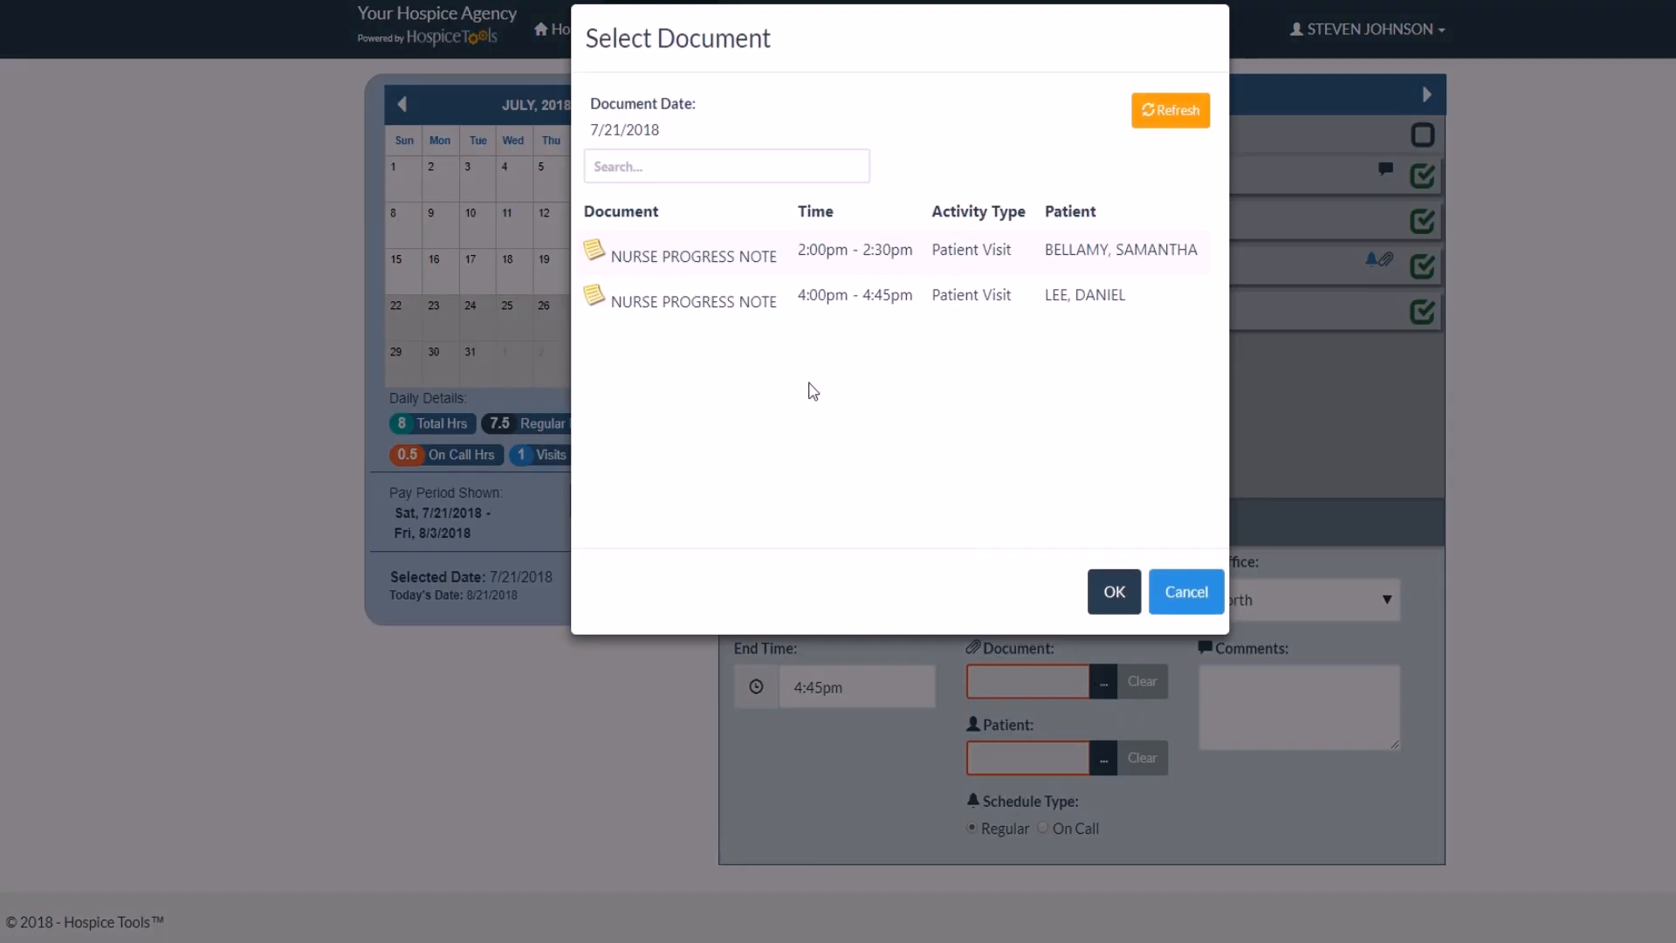
left_click(727, 307)
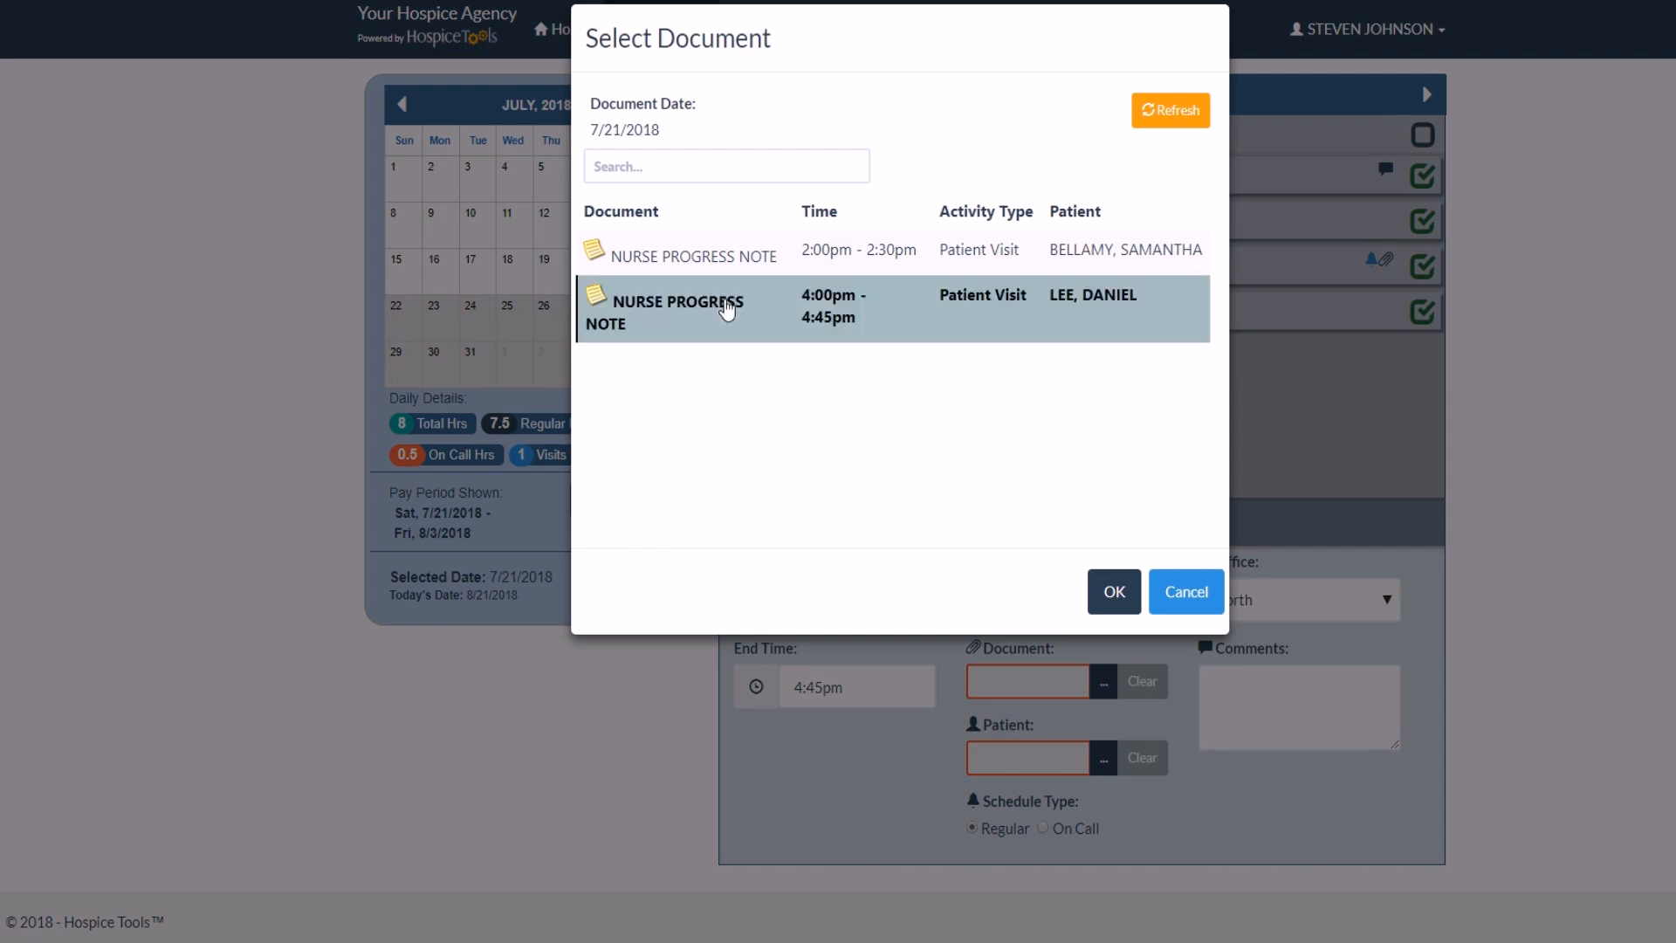
left_click(1098, 601)
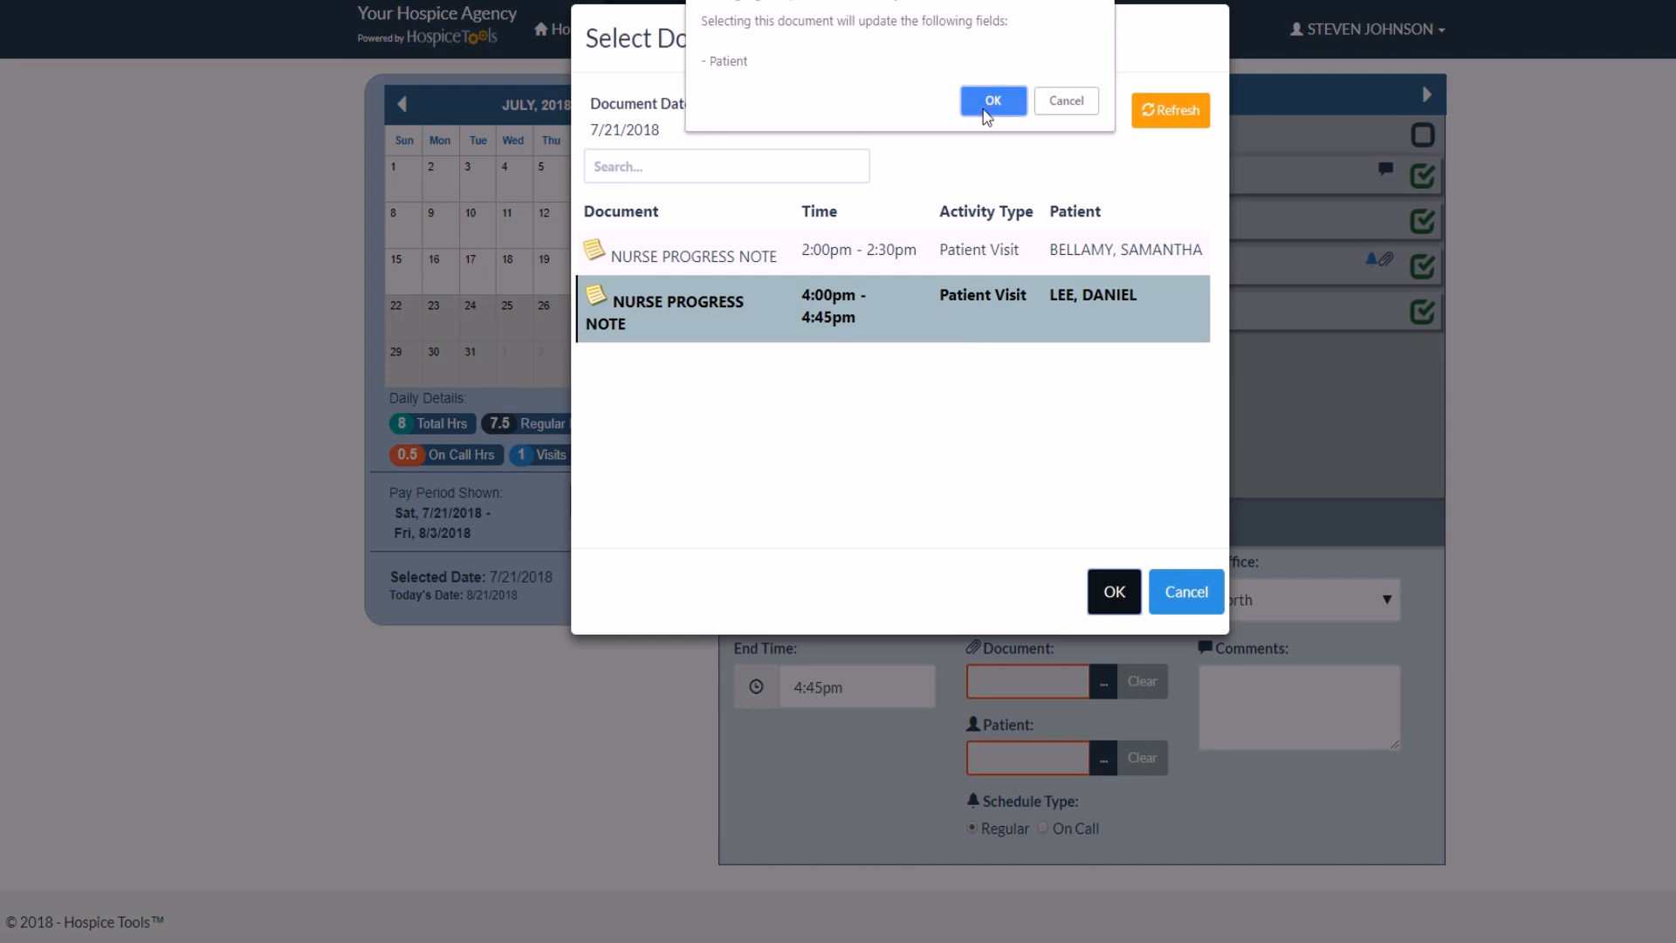
left_click(987, 107)
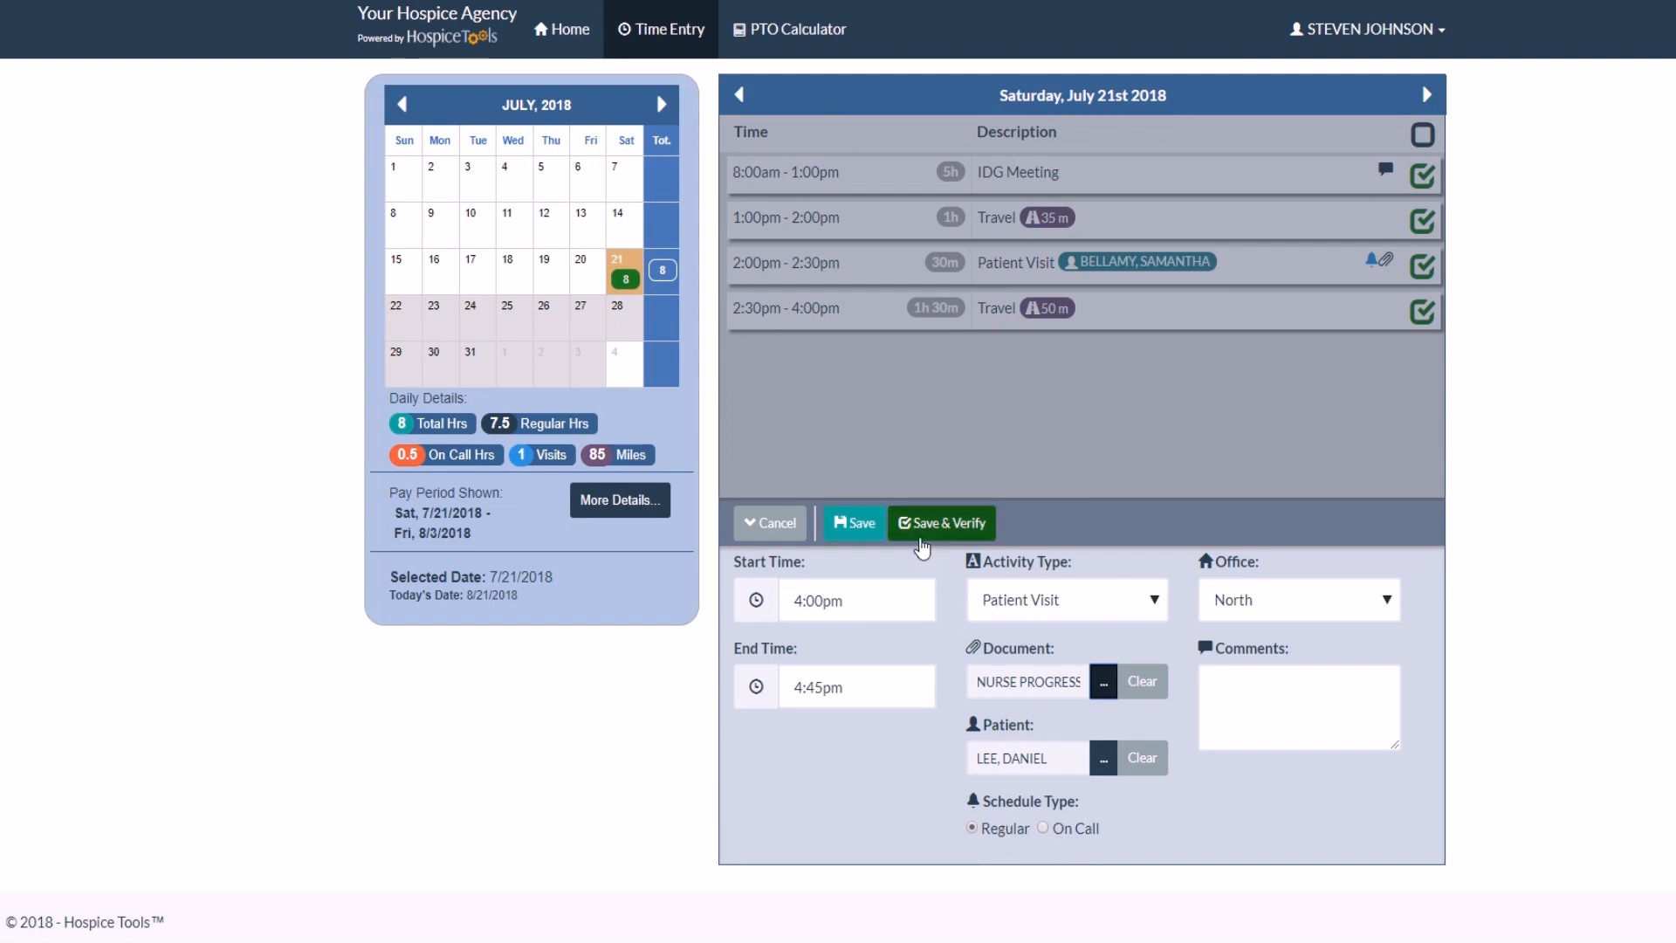
left_click(925, 524)
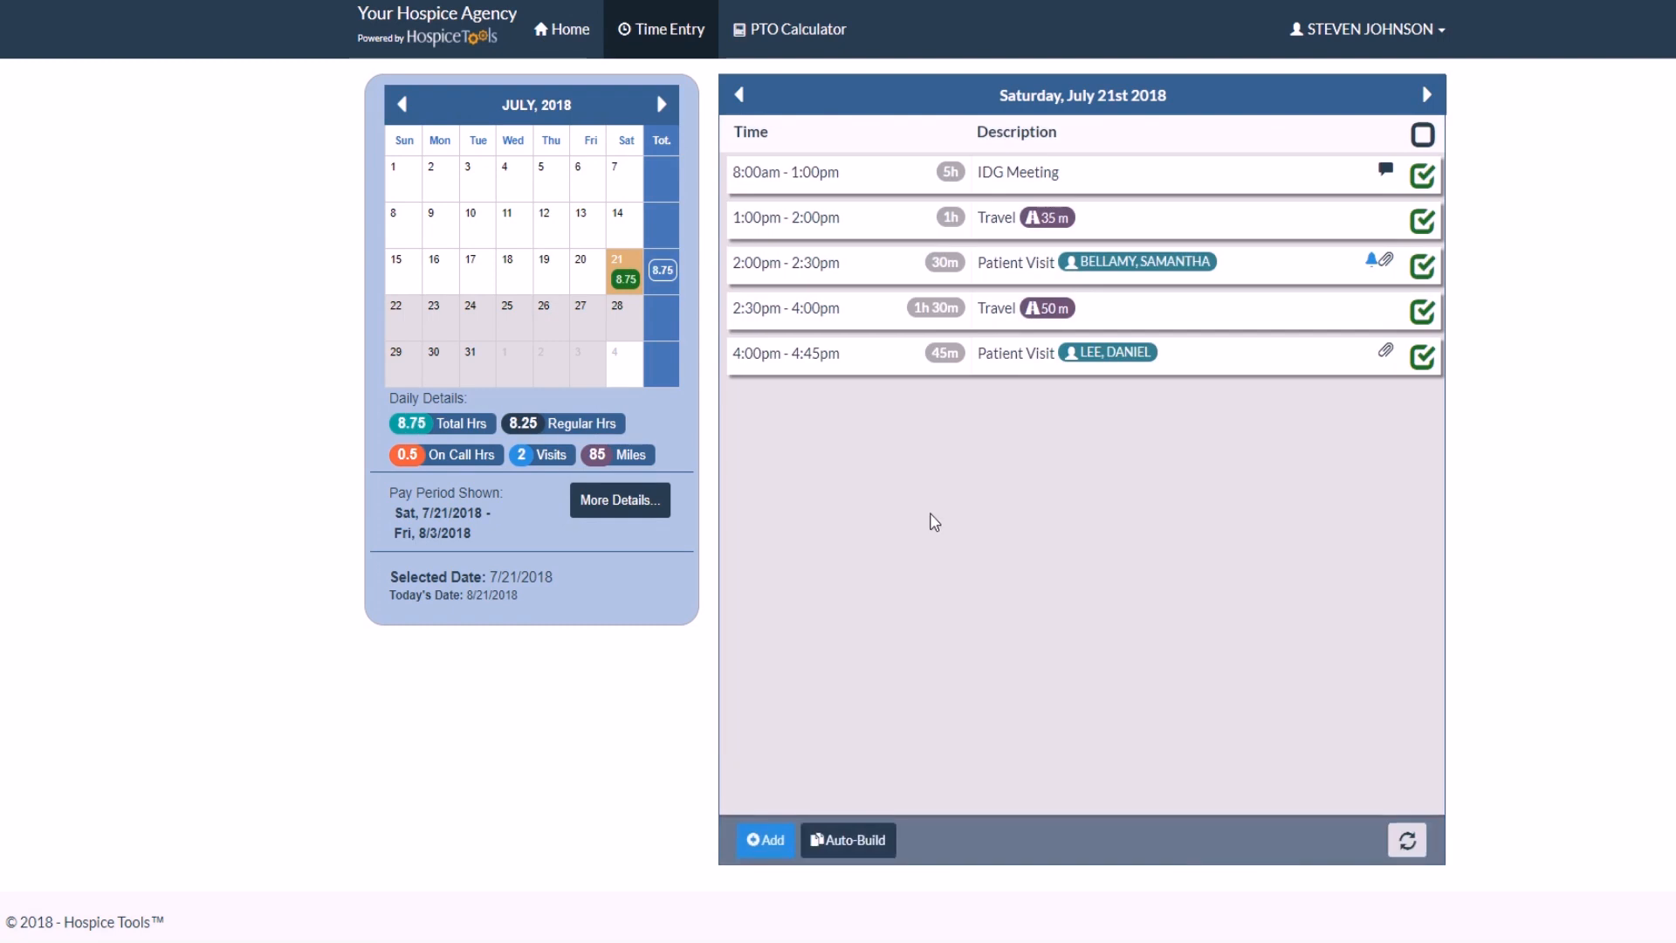